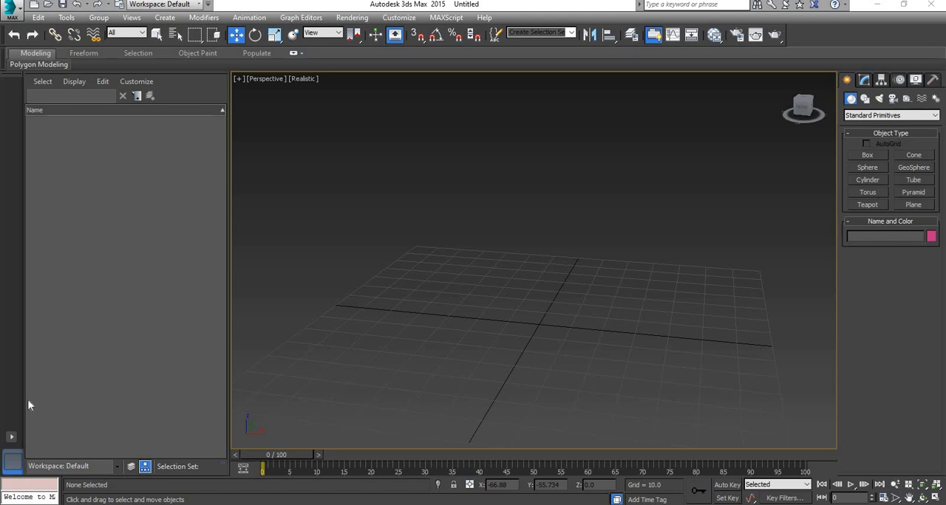
# Step: Draw a rectangle spline about 26.4 long and 35.4 wide in the Top viewport
pyautogui.click(864, 100)
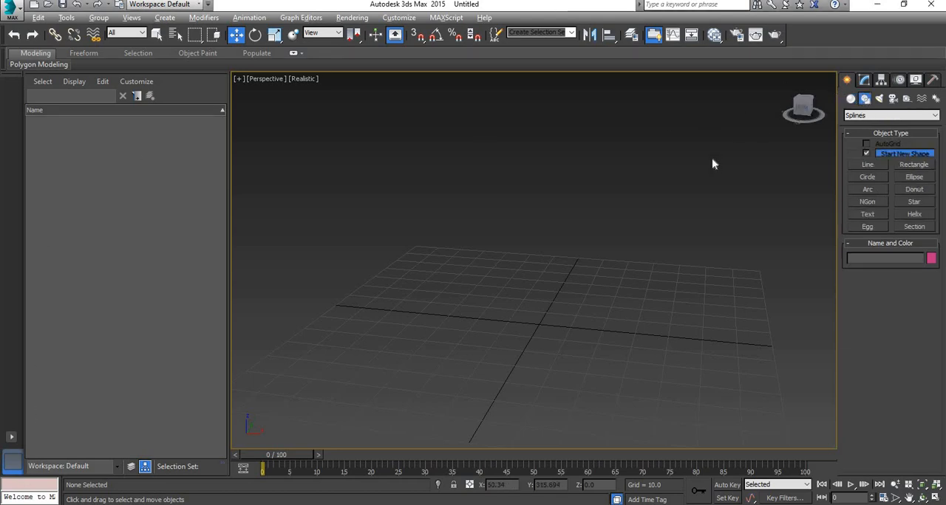
pyautogui.hotkey('alt', 'w')
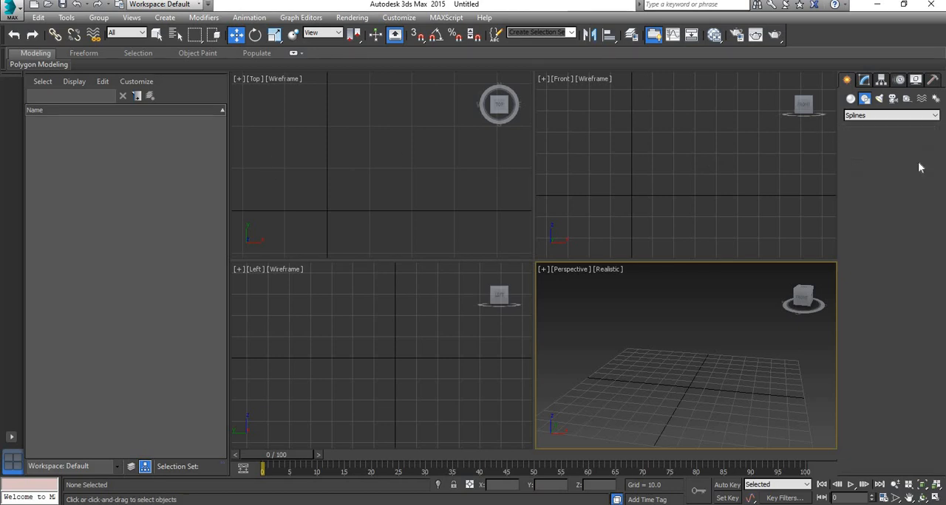
pyautogui.click(916, 164)
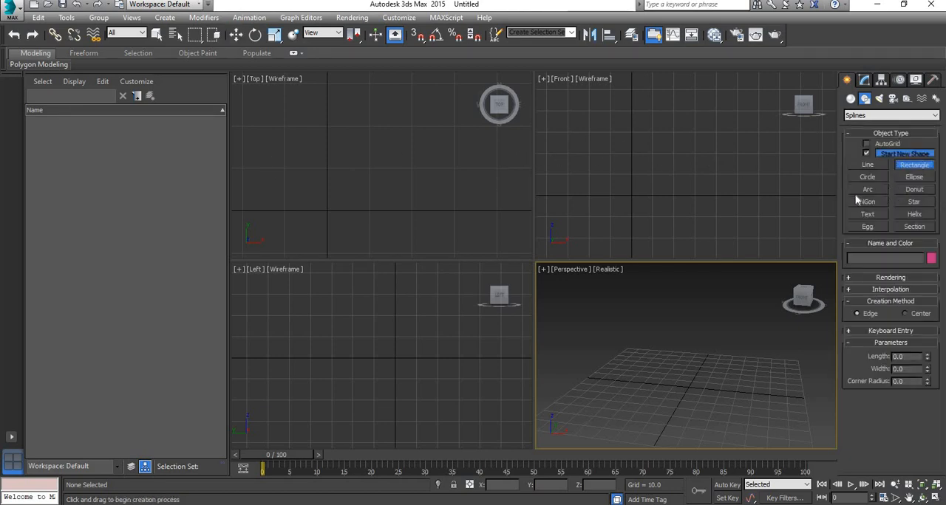
pyautogui.moveTo(300, 113); pyautogui.dragTo(449, 224)
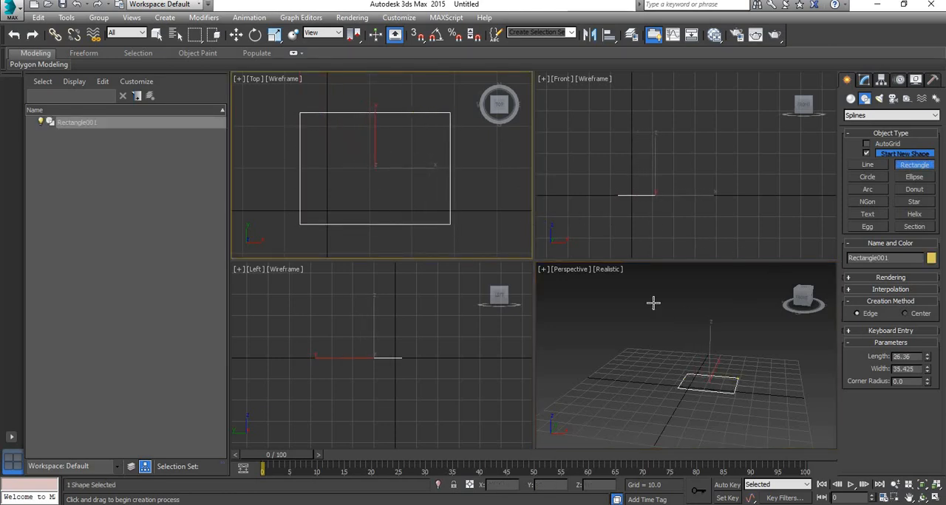
pyautogui.scroll(2, 645, 204)
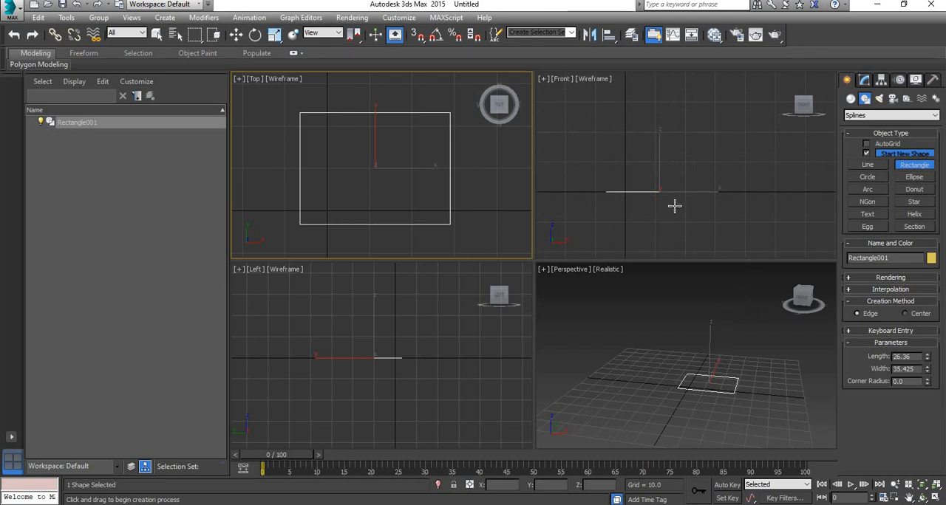
pyautogui.scroll(3, 665, 206)
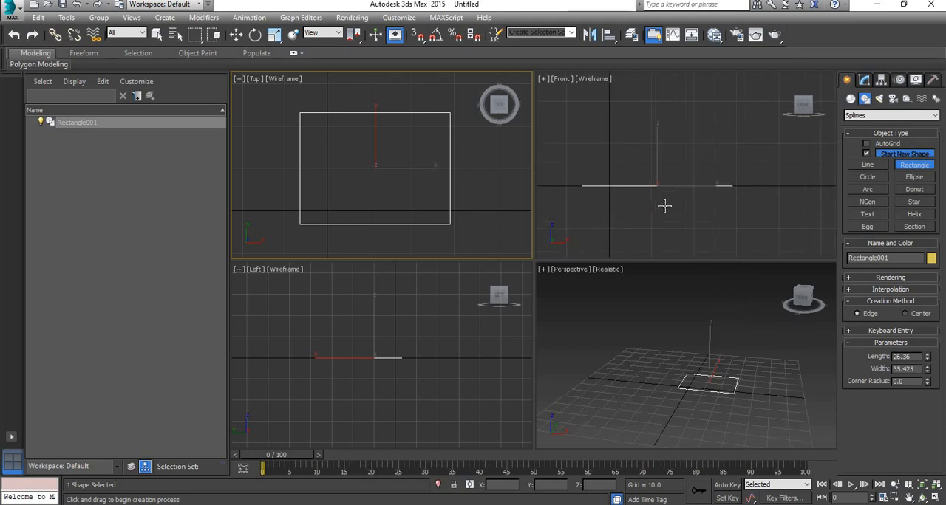
pyautogui.scroll(-2, 692, 189)
pyautogui.moveTo(738, 159); pyautogui.dragTo(660, 133, button='middle')
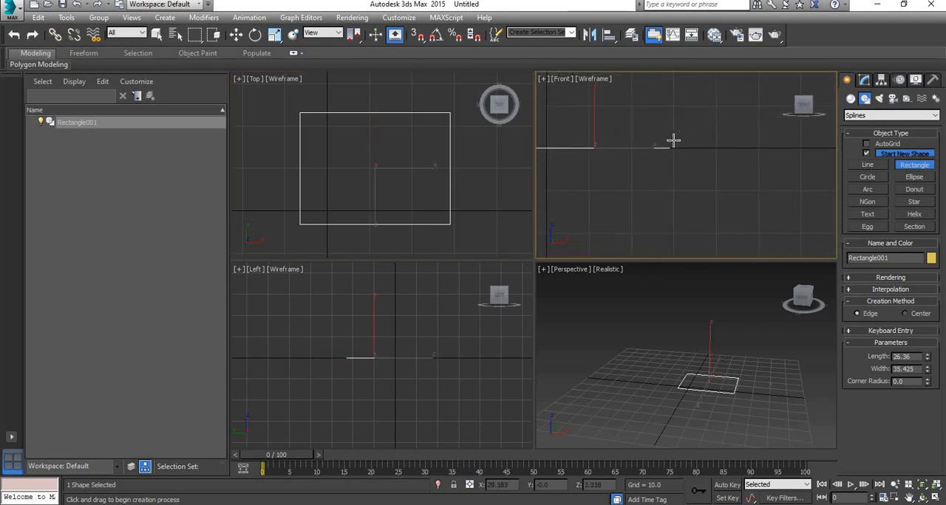
pyautogui.scroll(5, 673, 155)
pyautogui.click(692, 136)
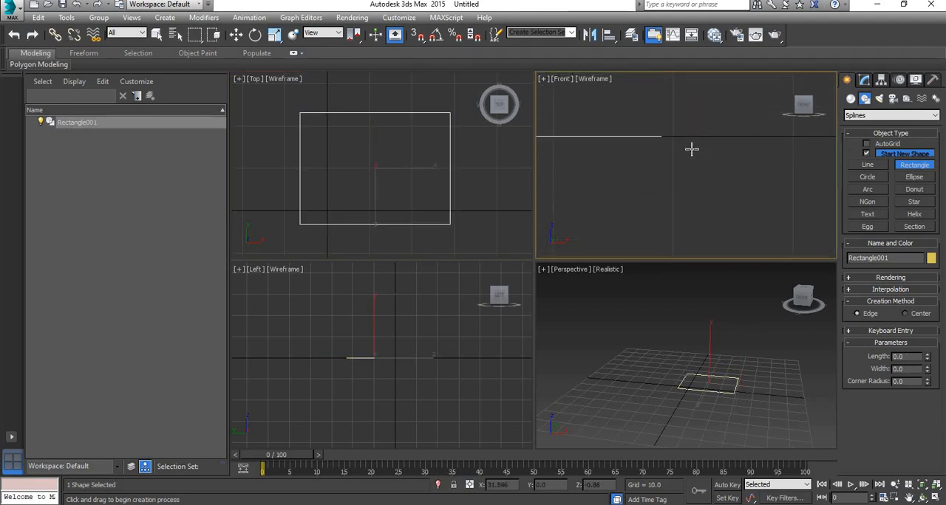
pyautogui.moveTo(698, 136); pyautogui.dragTo(704, 164)
pyautogui.hotkey('ctrl', 'z')
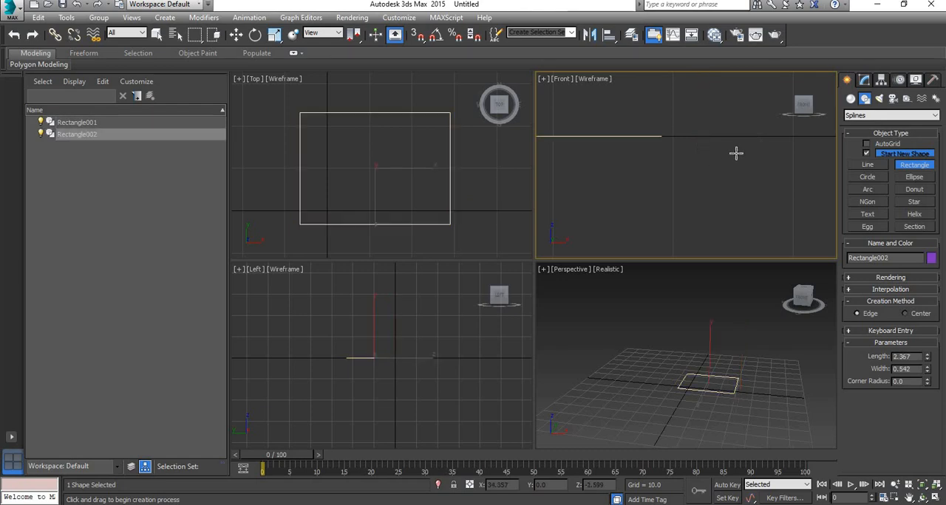
# Step: Draw a closed stepped profile about 3.6 units wide with the Line tool in the Front viewport, beside the rectangle
pyautogui.click(868, 165)
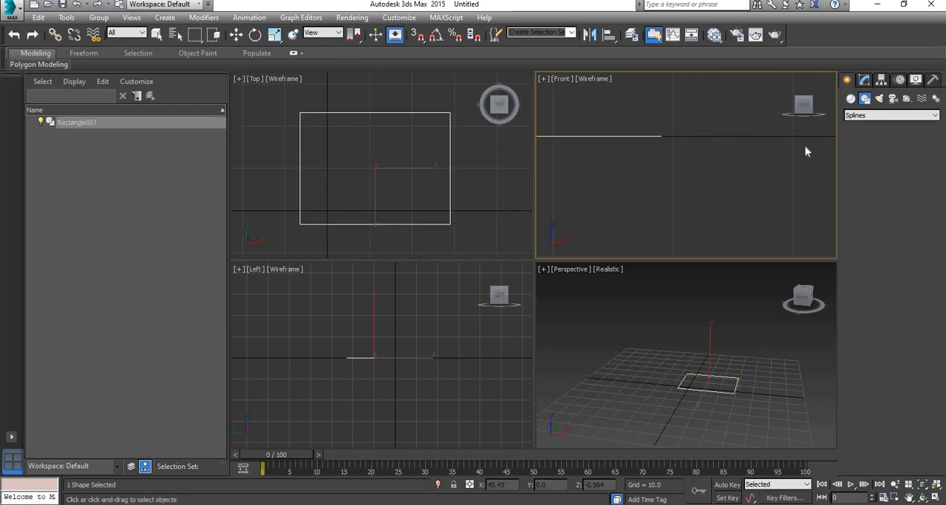
pyautogui.click(693, 137)
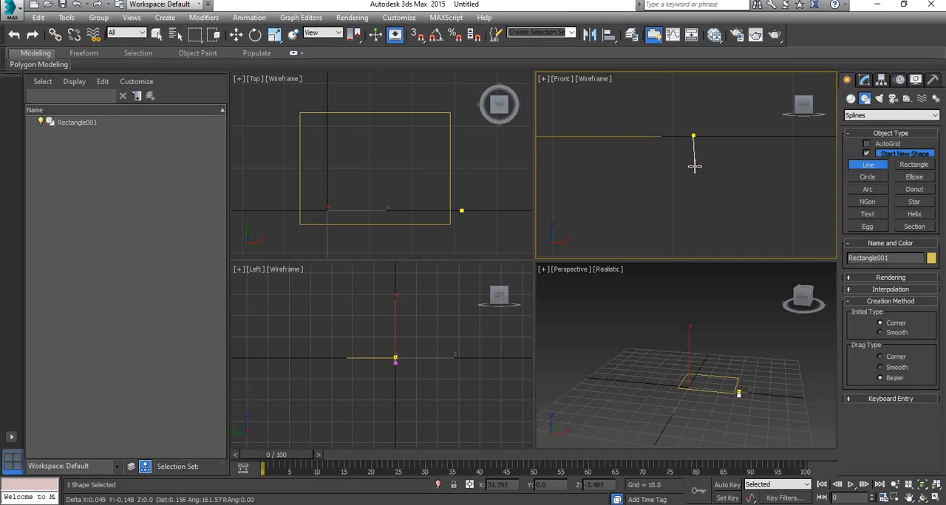
pyautogui.click(693, 170)
pyautogui.rightClick(692, 169)
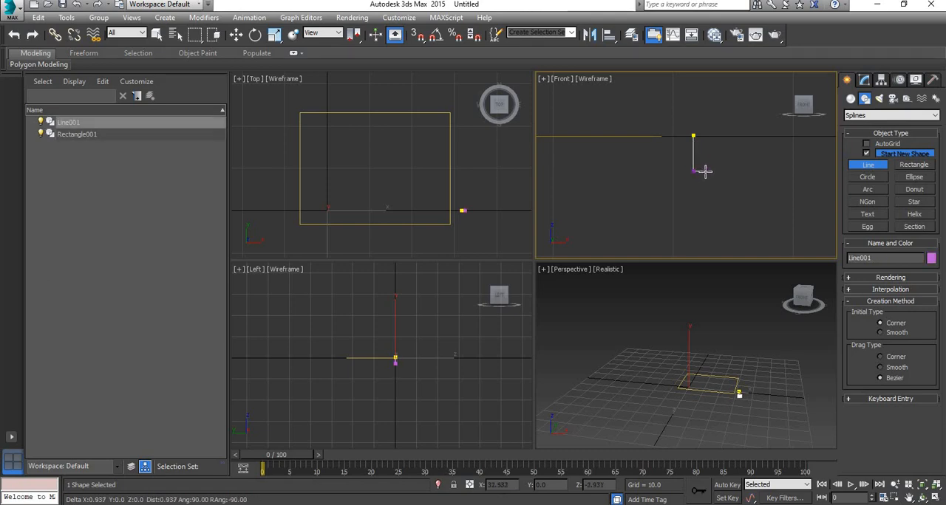
pyautogui.click(707, 158)
pyautogui.keyDown('shift'); pyautogui.click(721, 145); pyautogui.keyUp('shift')
pyautogui.keyDown('shift'); pyautogui.click(738, 145); pyautogui.keyUp('shift')
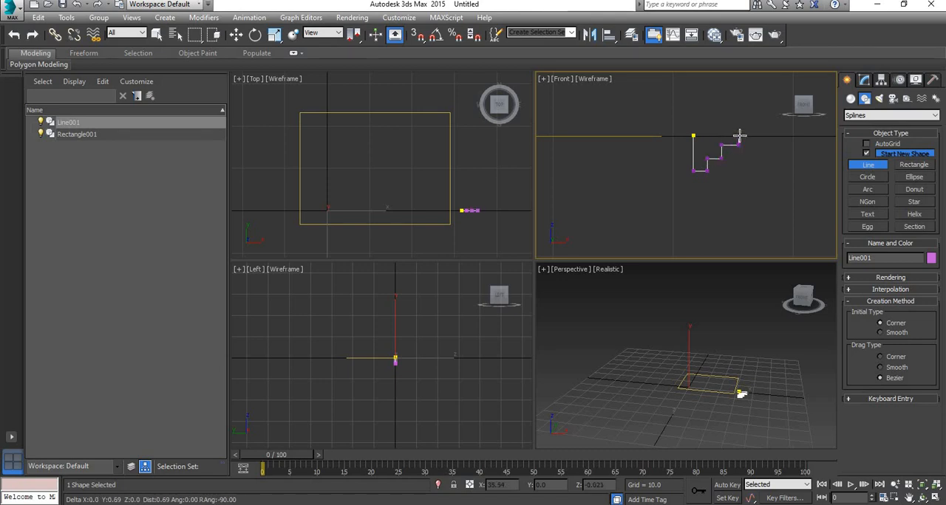
pyautogui.keyDown('shift'); pyautogui.click(738, 136); pyautogui.keyUp('shift')
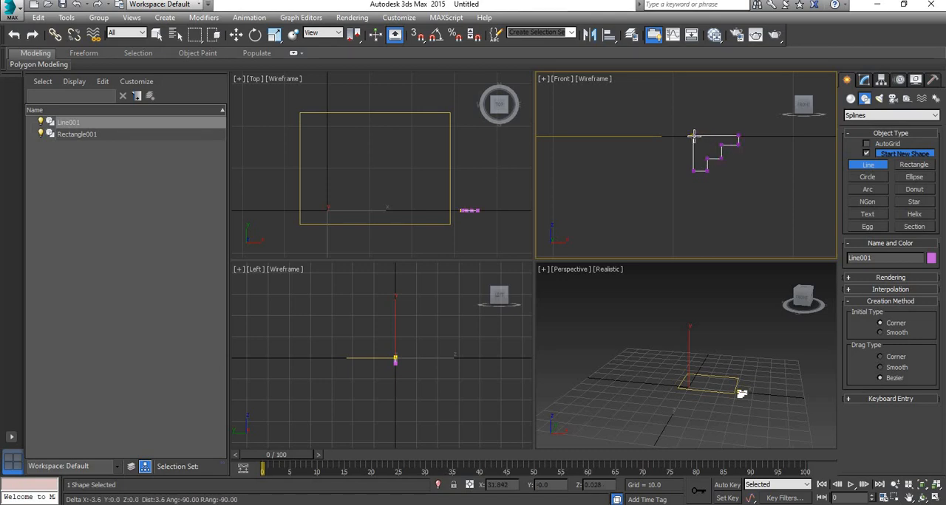
pyautogui.click(693, 136)
pyautogui.click(456, 294)
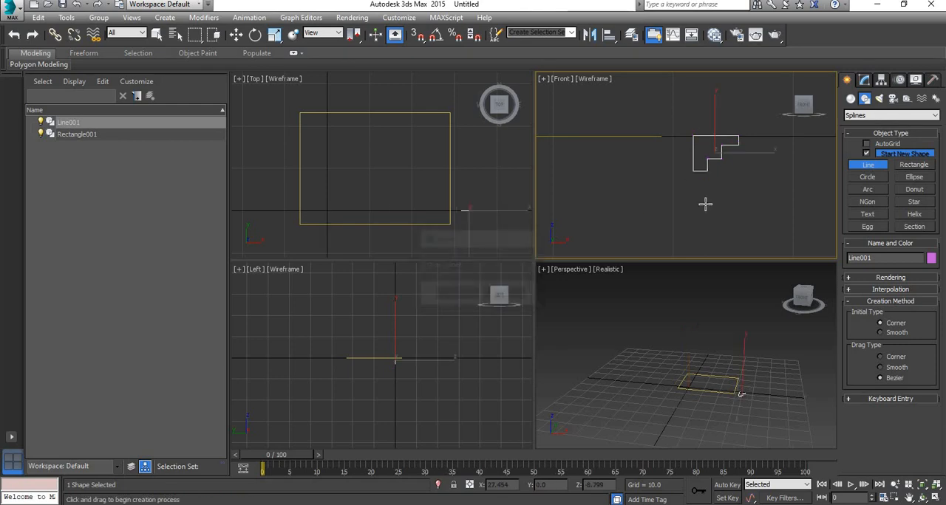
# Step: Fillet the two inner corner vertices of the stepped profile into rounded concave curves
pyautogui.press('w')
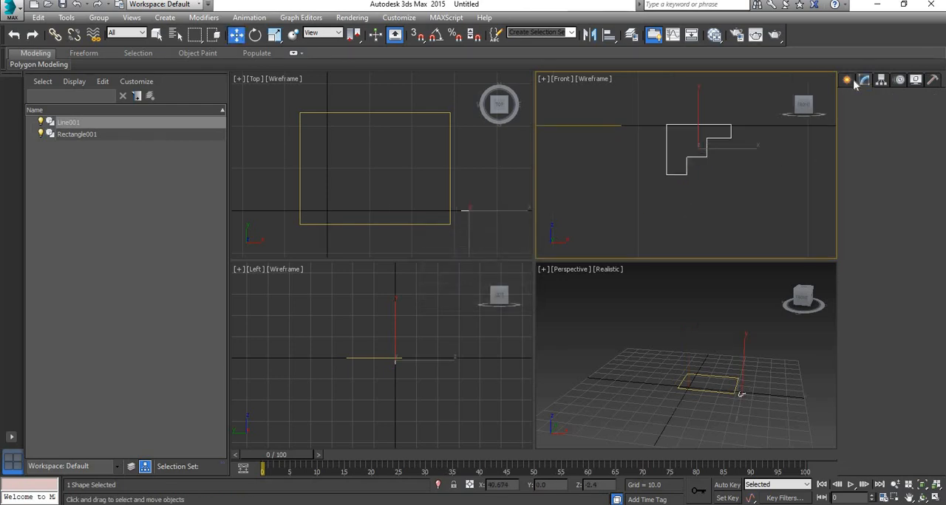
pyautogui.click(864, 80)
pyautogui.click(875, 274)
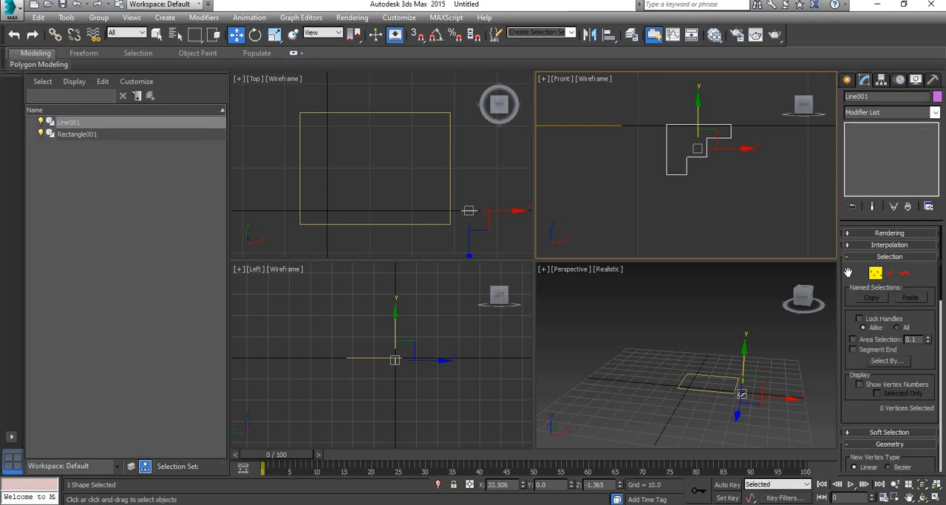
pyautogui.scroll(3, 718, 175)
pyautogui.moveTo(689, 86); pyautogui.dragTo(707, 106)
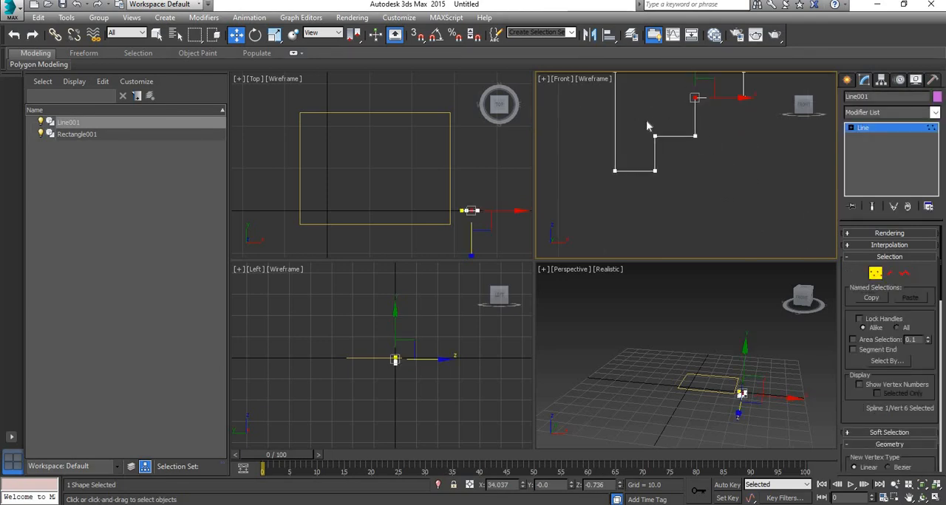
pyautogui.keyDown('ctrl'); pyautogui.moveTo(676, 152); pyautogui.dragTo(677, 153); pyautogui.keyUp('ctrl')
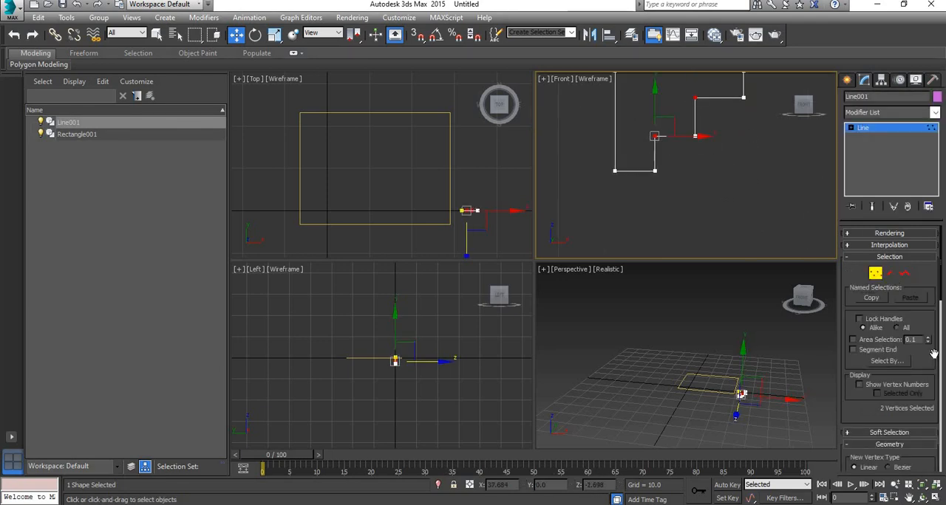
pyautogui.scroll(-10, 915, 392)
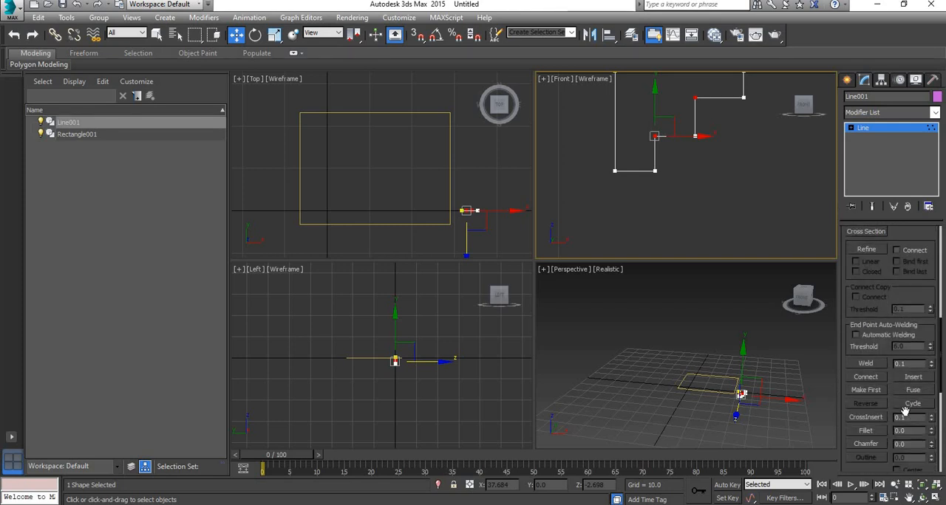
pyautogui.scroll(-3, 914, 402)
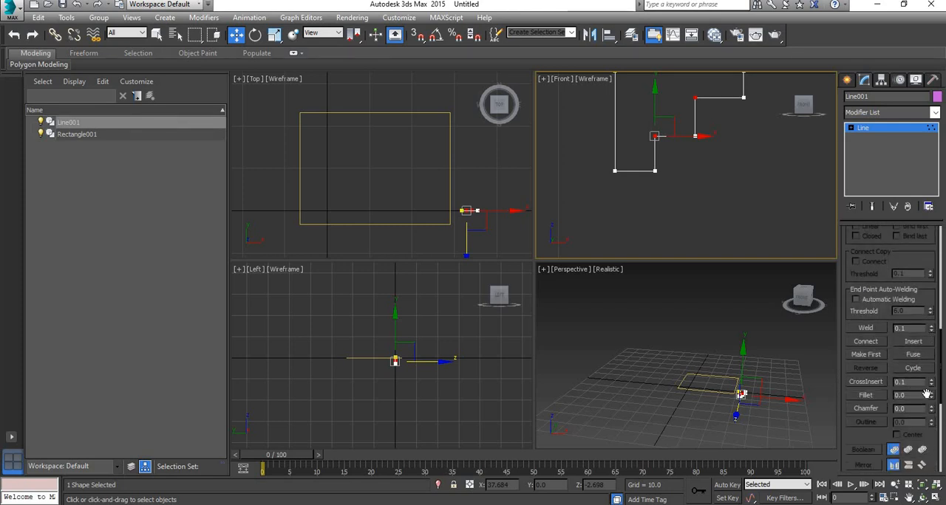
pyautogui.click(879, 395)
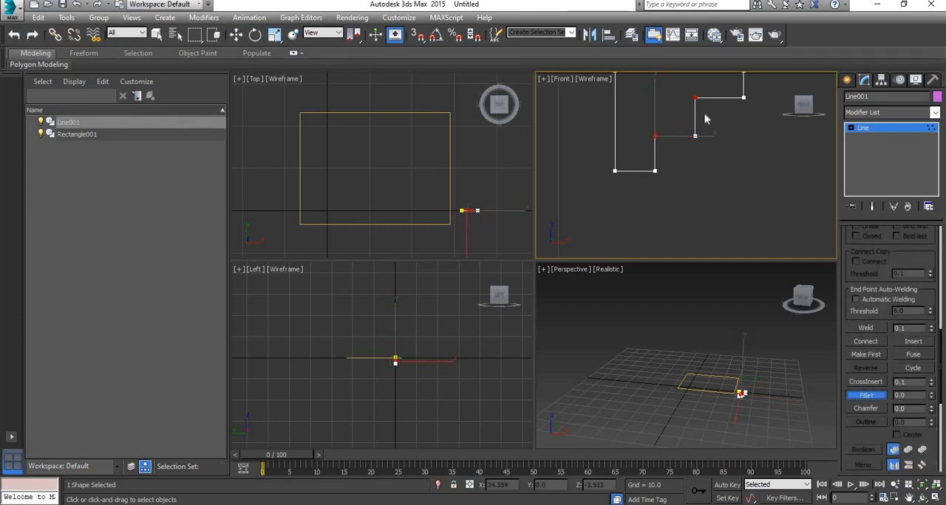
pyautogui.moveTo(699, 95)
pyautogui.mouseDown()
pyautogui.moveTo(710, 59)
pyautogui.moveTo(702, 96)
pyautogui.mouseUp()
pyautogui.moveTo(700, 198); pyautogui.dragTo(701, 222, button='middle')
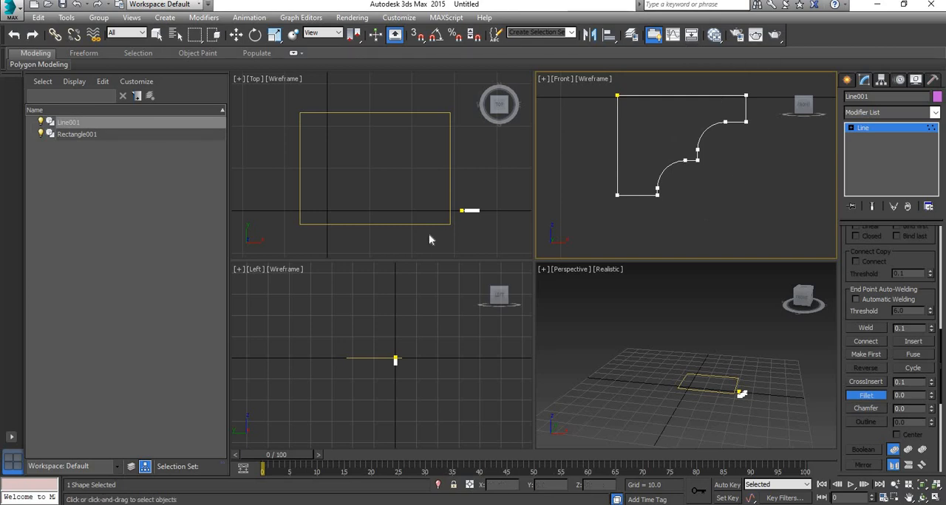
# Step: Leave vertex editing of the stepped profile and clear the selection
pyautogui.scroll(-2, 655, 230)
pyautogui.moveTo(678, 175); pyautogui.dragTo(733, 208, button='middle')
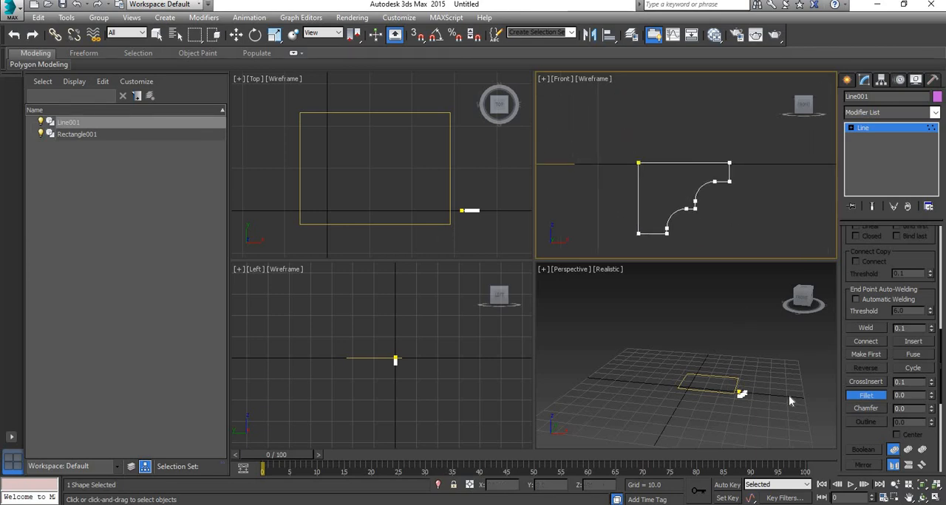
pyautogui.scroll(4, 788, 398)
pyautogui.moveTo(695, 397); pyautogui.dragTo(741, 372, button='middle')
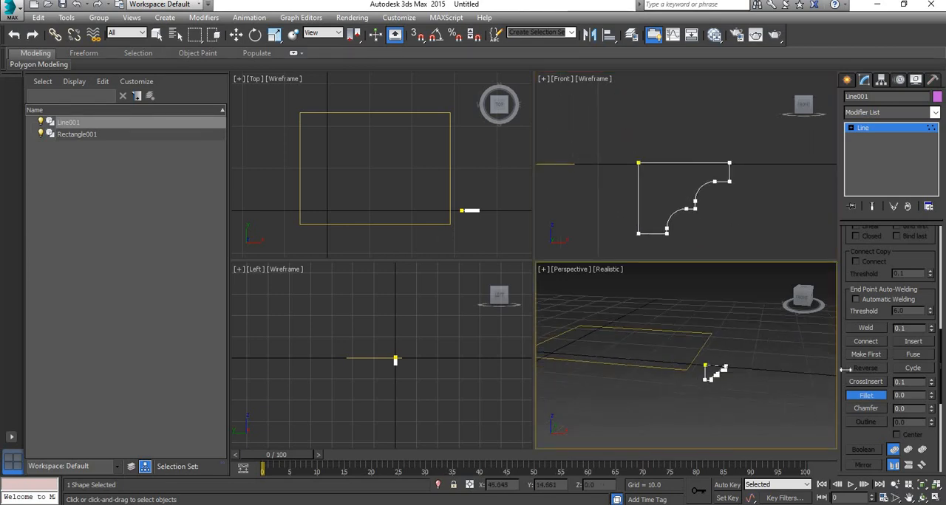
pyautogui.scroll(3, 876, 295)
pyautogui.scroll(7, 875, 287)
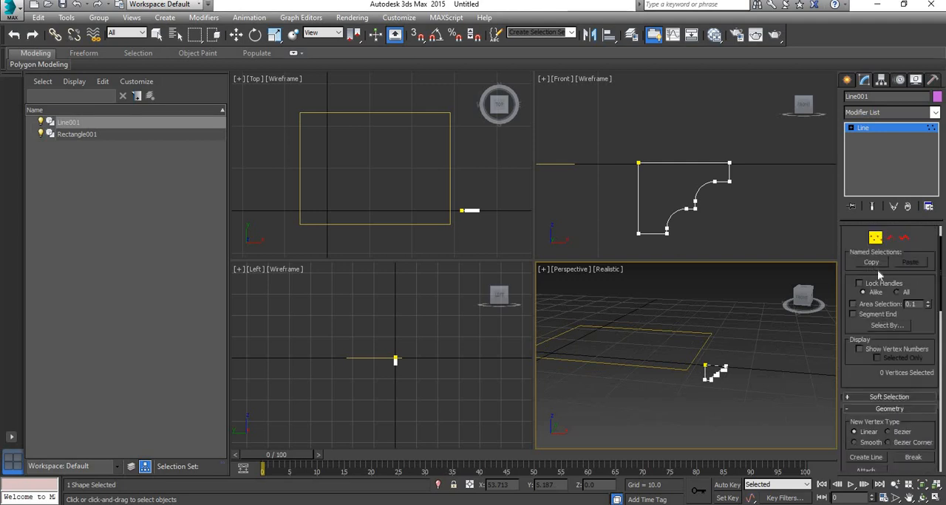
pyautogui.click(876, 274)
pyautogui.click(697, 376)
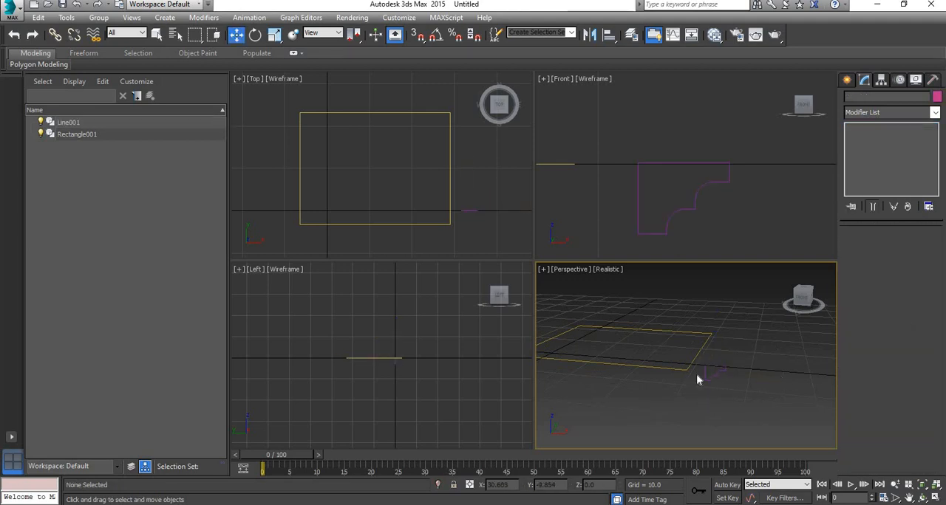
pyautogui.moveTo(697, 376); pyautogui.dragTo(724, 368, button='middle')
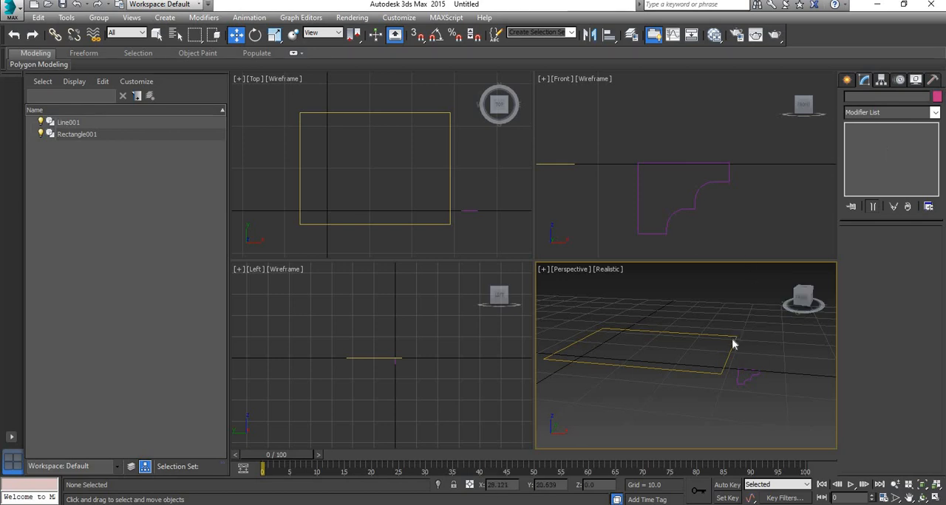
# Step: Apply a Sweep modifier to the rectangle spline
pyautogui.click(733, 344)
pyautogui.click(922, 114)
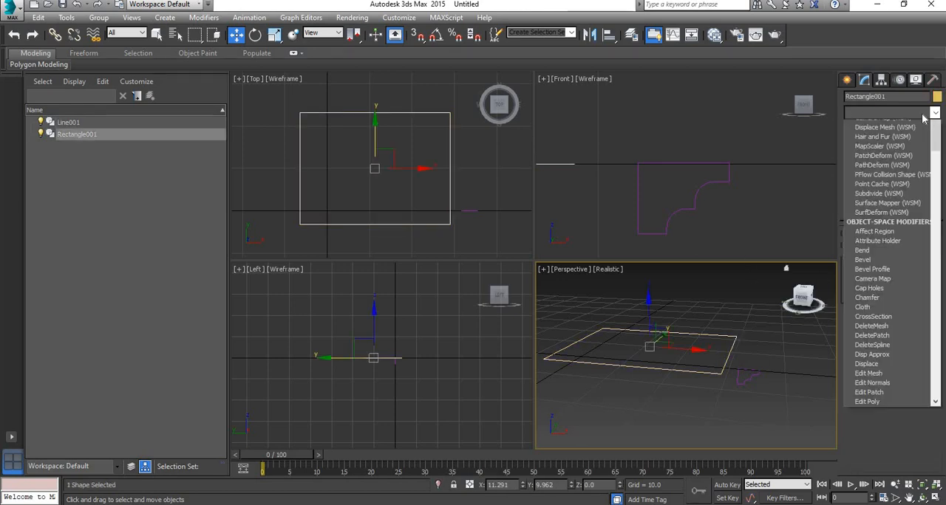
pyautogui.scroll(-15, 901, 185)
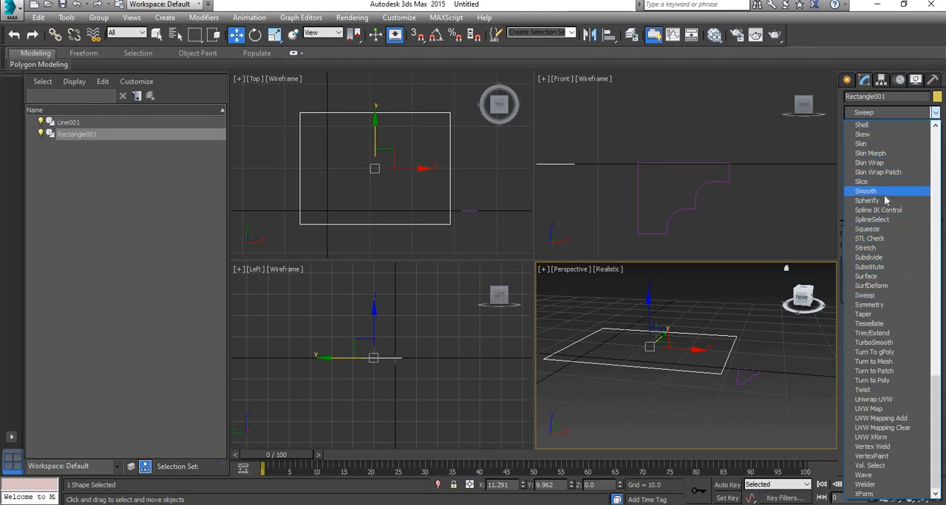
pyautogui.click(887, 295)
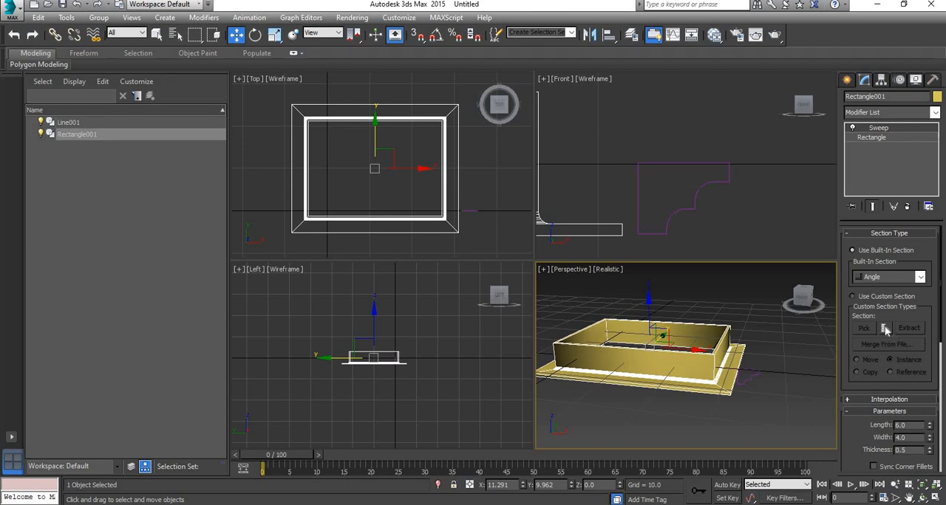
# Step: Switch the sweep to a custom section and pick the filleted stepped profile as its shape
pyautogui.click(861, 295)
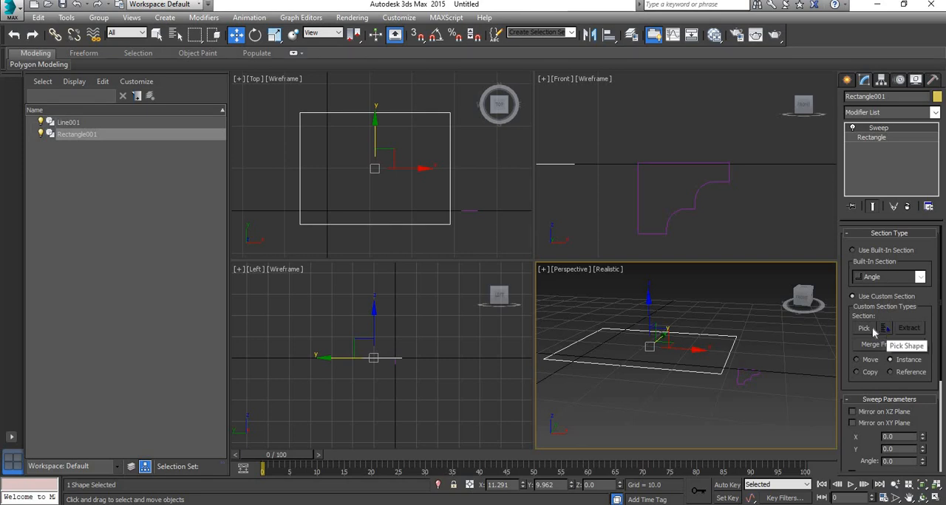
pyautogui.click(864, 328)
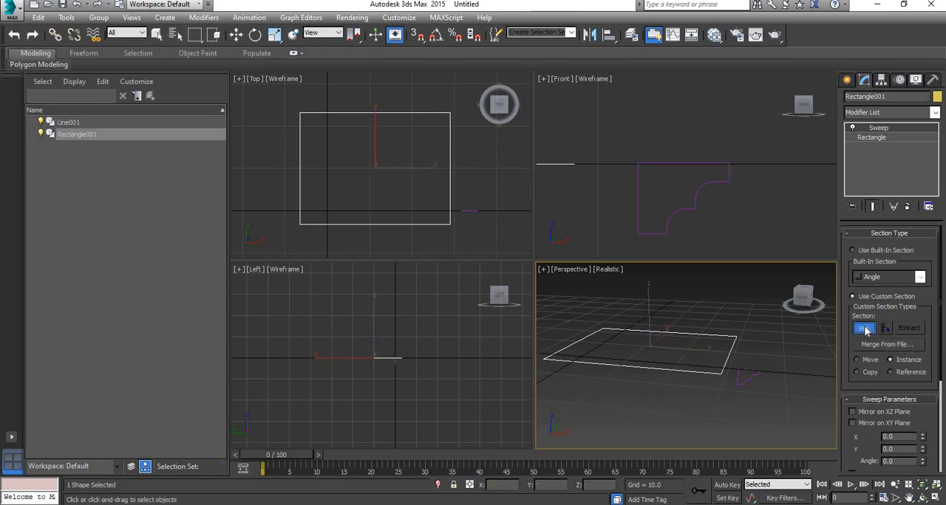
pyautogui.click(746, 367)
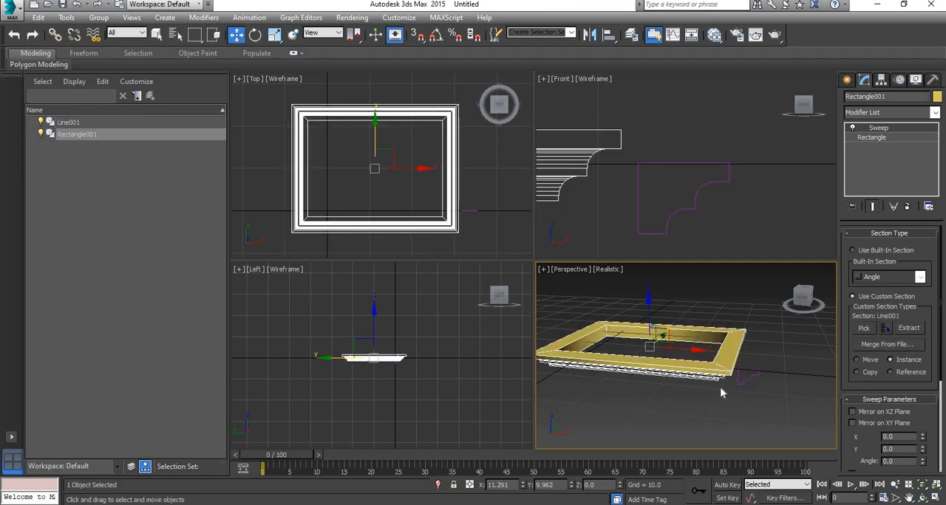
pyautogui.hotkey('alt', 'e')
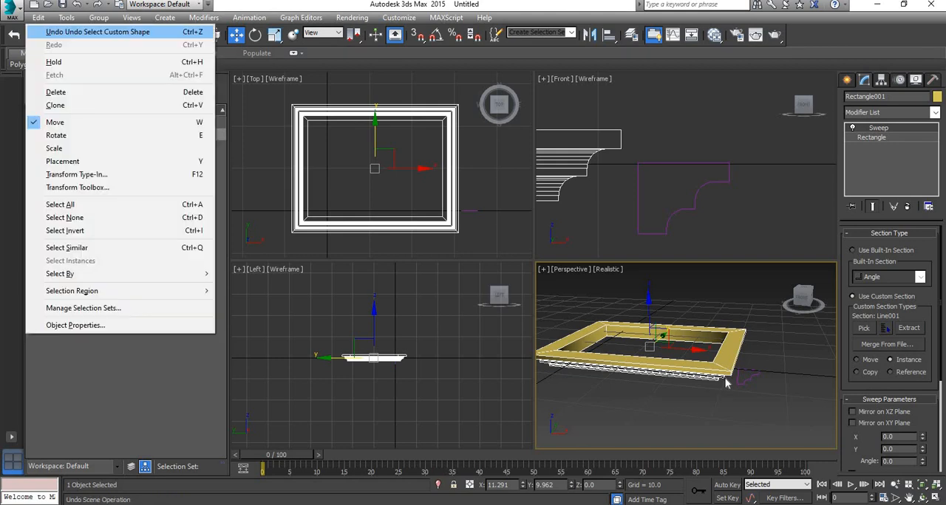
# Step: Clear the selection and examine the swept rectangular moulding's underside and corners from several angles in the perspective view
pyautogui.click(732, 405)
pyautogui.click(734, 402)
pyautogui.hotkey('alt', 'w')
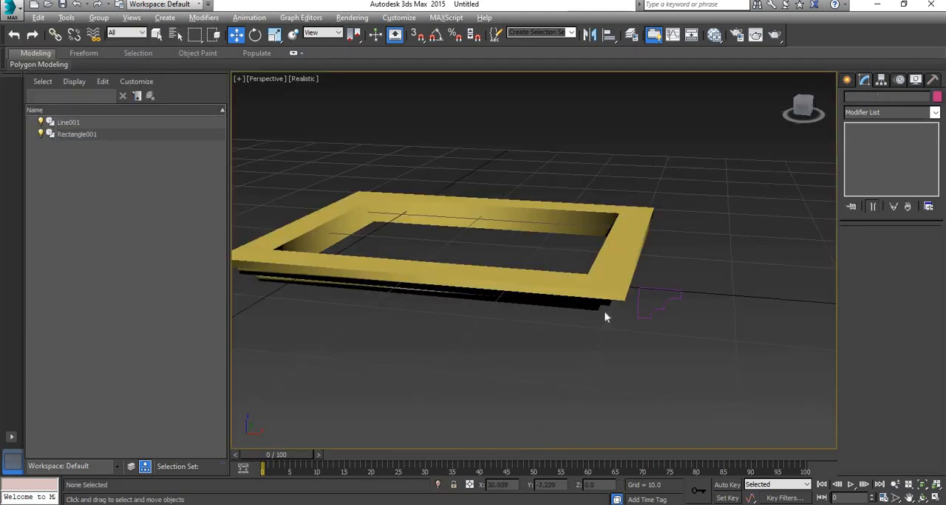
pyautogui.keyDown('alt'); pyautogui.moveTo(604, 313); pyautogui.dragTo(520, 239, button='middle'); pyautogui.keyUp('alt')
pyautogui.scroll(8, 633, 249)
pyautogui.scroll(-5, 559, 224)
pyautogui.hotkey('alt', 'w')
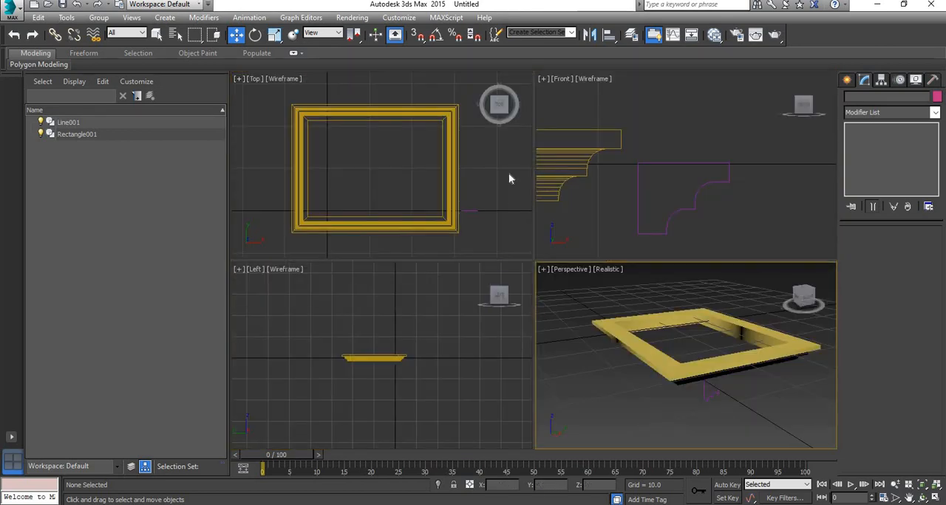
# Step: Draw an open five-point half-arch line in the Front view, rising vertically, bending over in two slopes and ending horizontally
pyautogui.scroll(-5, 436, 163)
pyautogui.moveTo(394, 154); pyautogui.dragTo(338, 187, button='middle')
pyautogui.scroll(3, 337, 186)
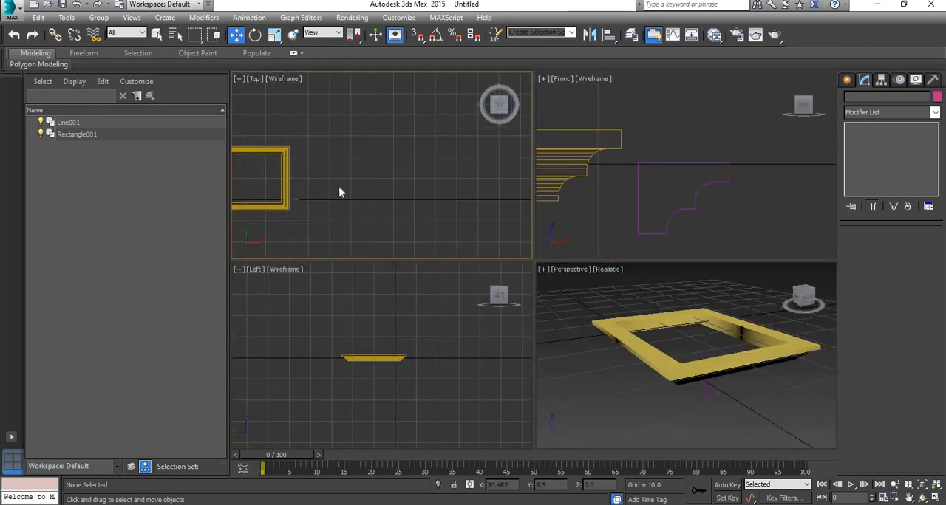
pyautogui.scroll(-3, 693, 167)
pyautogui.moveTo(721, 169); pyautogui.dragTo(566, 184, button='middle')
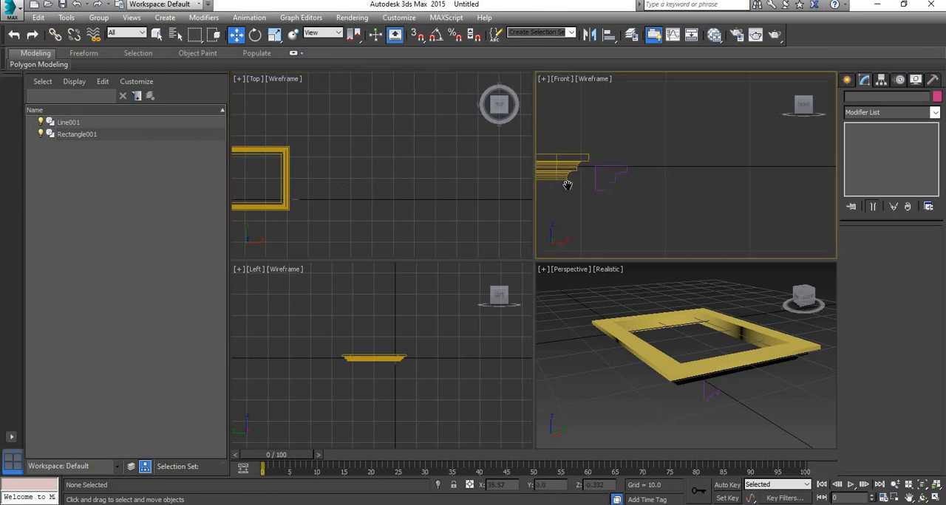
pyautogui.click(847, 81)
pyautogui.click(868, 165)
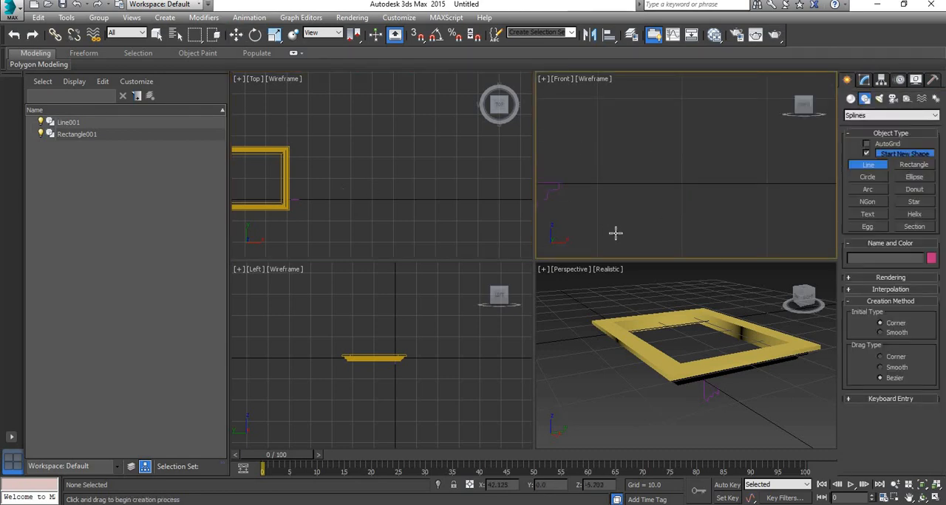
pyautogui.click(617, 235)
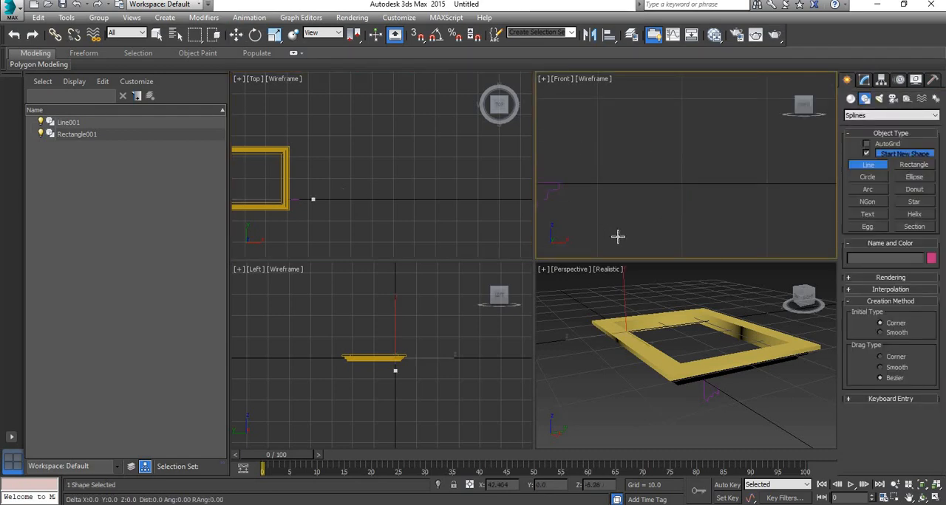
pyautogui.click(618, 122)
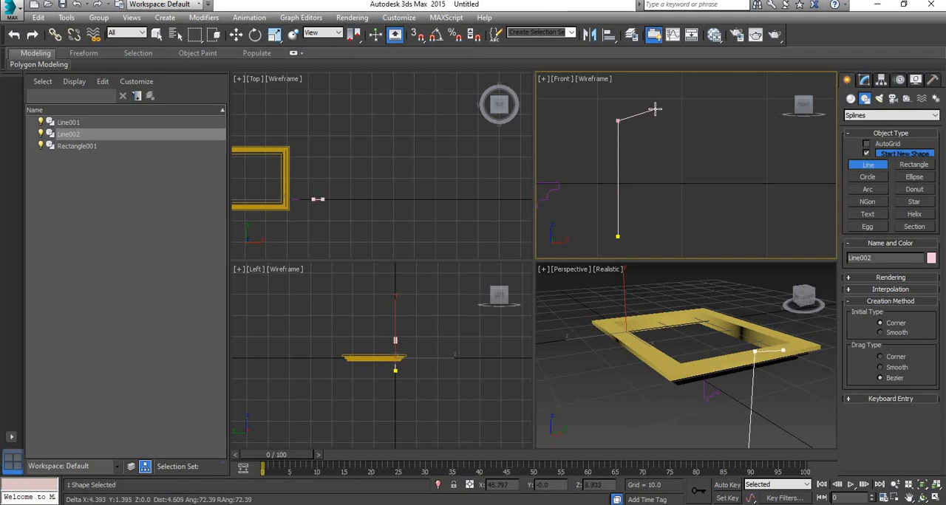
pyautogui.moveTo(661, 105); pyautogui.dragTo(597, 169, button='middle')
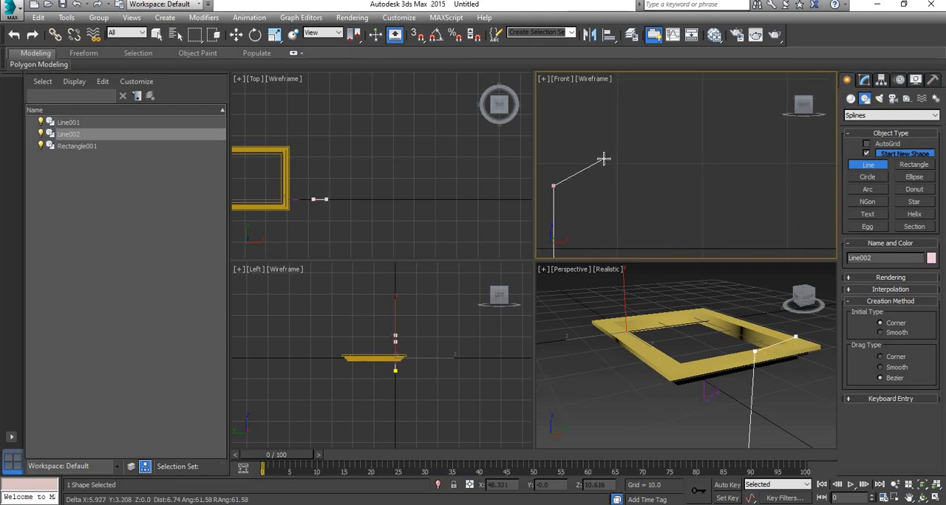
pyautogui.click(605, 154)
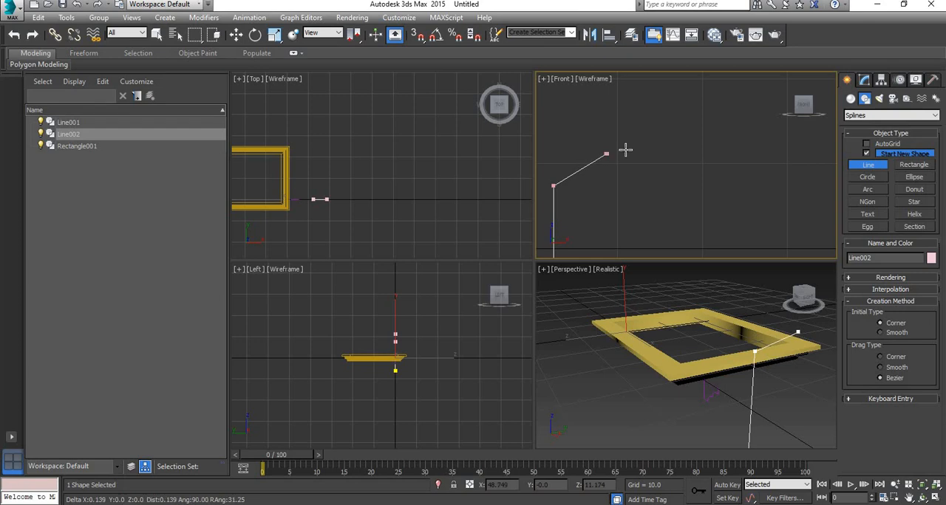
pyautogui.click(693, 133)
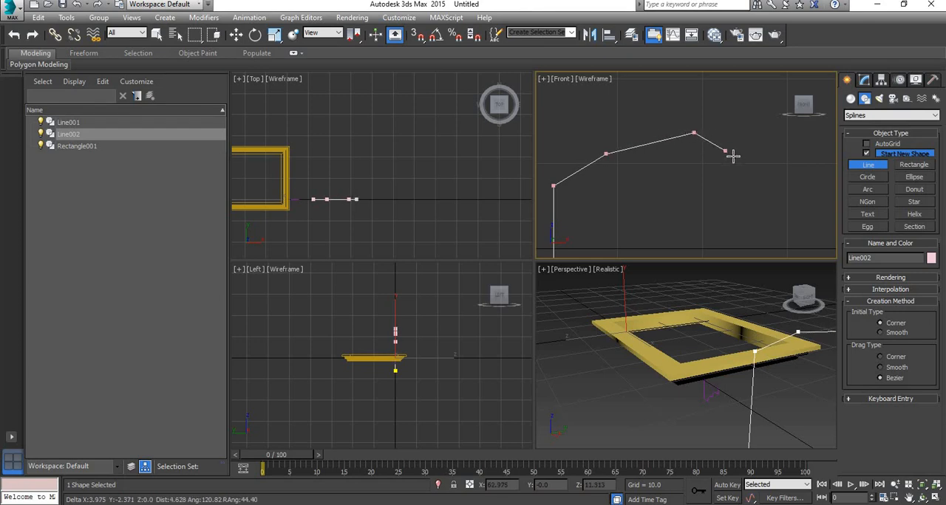
pyautogui.click(774, 133)
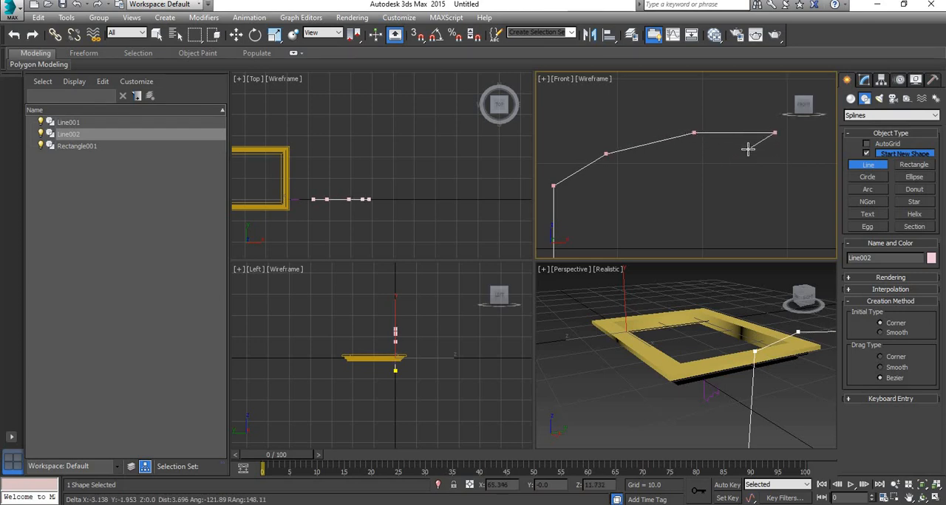
pyautogui.rightClick(776, 208)
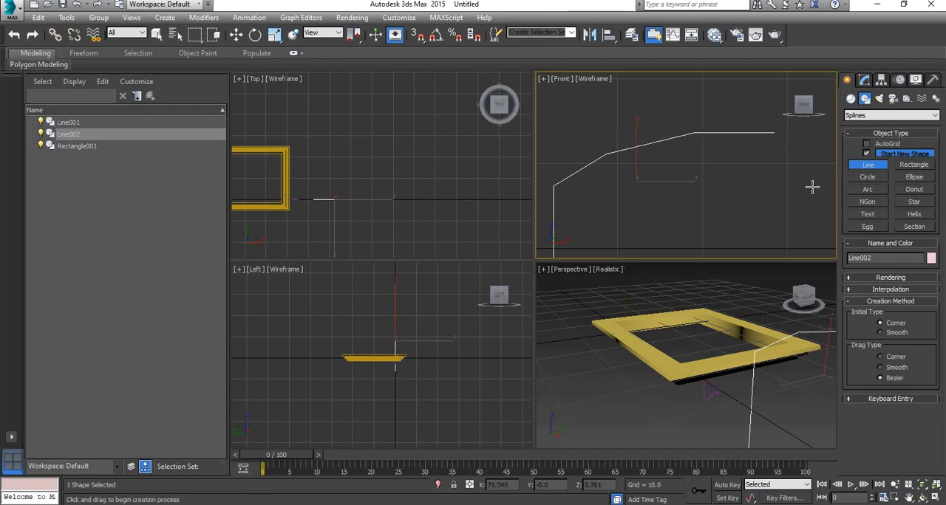
pyautogui.rightClick(812, 185)
# Step: Fillet the two upper bend vertices of the half-arch line into a smooth curve and leave vertex editing
pyautogui.click(863, 80)
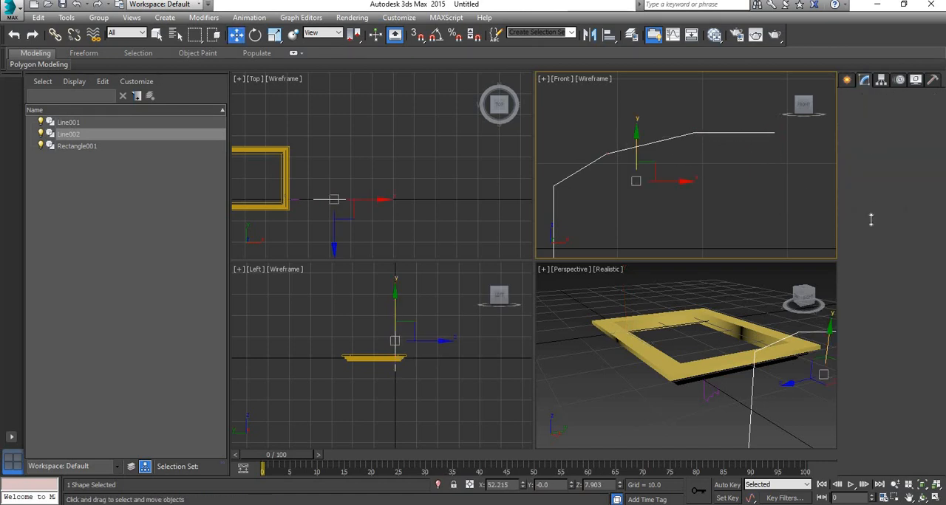
pyautogui.click(875, 273)
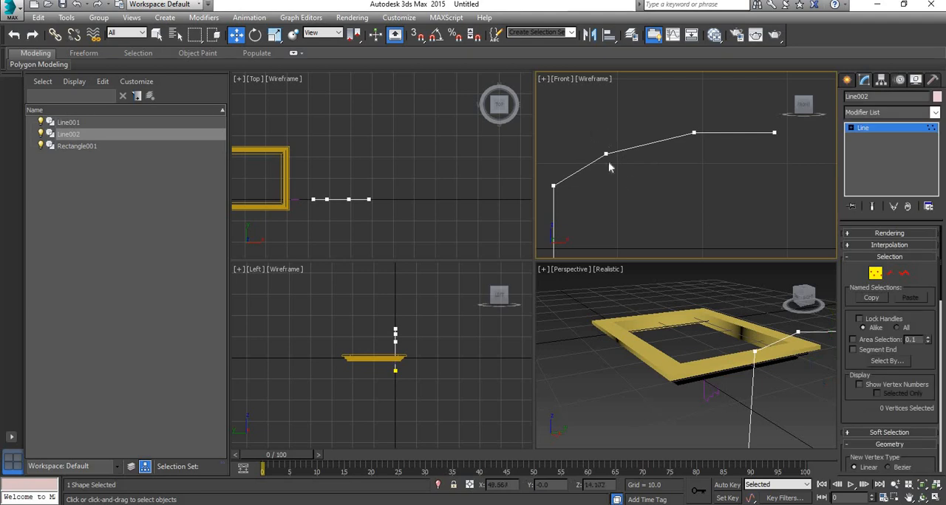
pyautogui.click(606, 153)
pyautogui.scroll(-5, 857, 333)
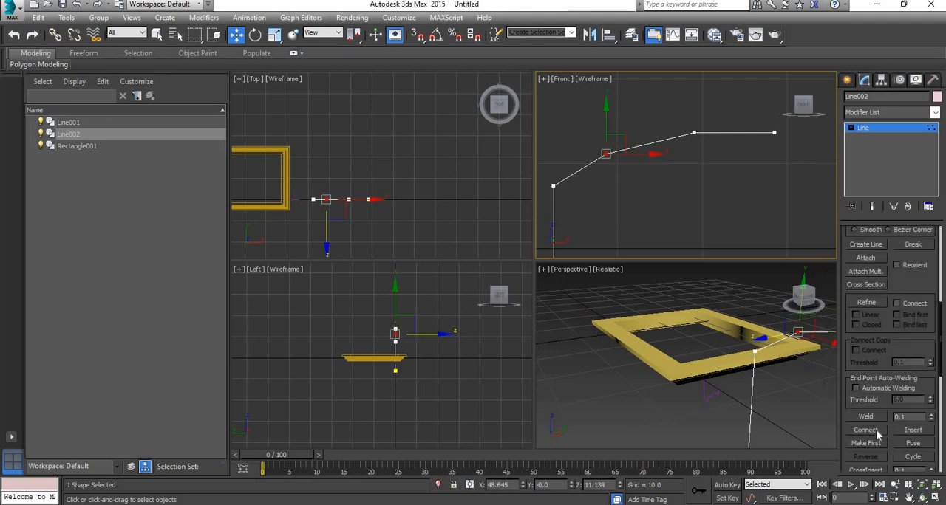
pyautogui.scroll(-3, 878, 435)
pyautogui.click(866, 377)
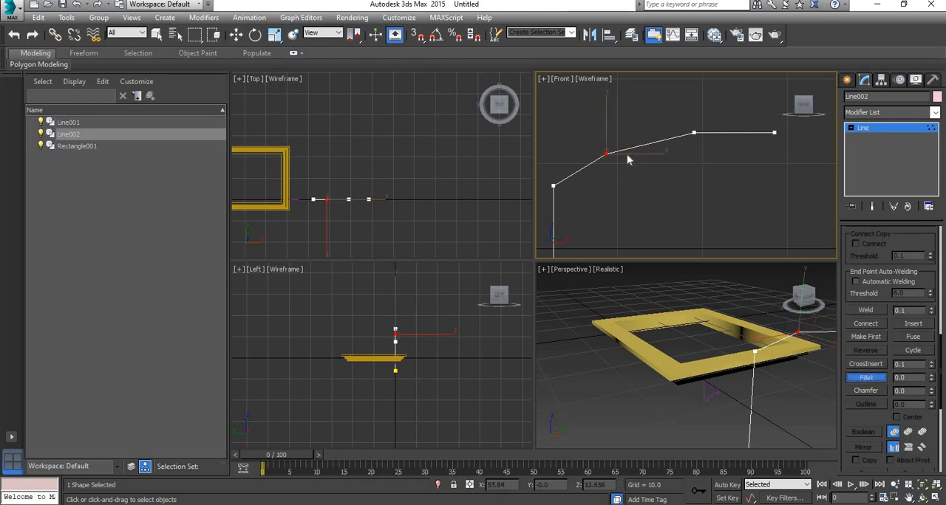
pyautogui.moveTo(607, 154); pyautogui.dragTo(705, 107)
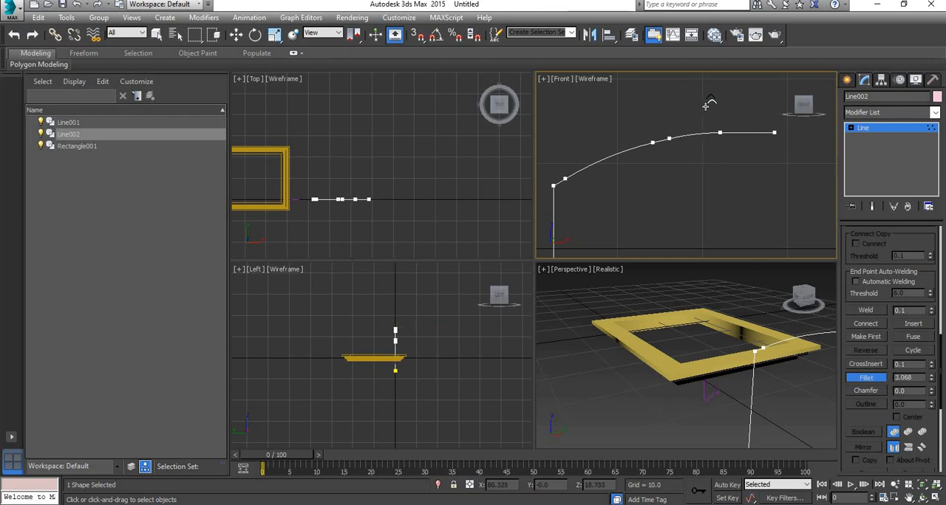
pyautogui.scroll(-6, 643, 195)
pyautogui.scroll(6, 649, 146)
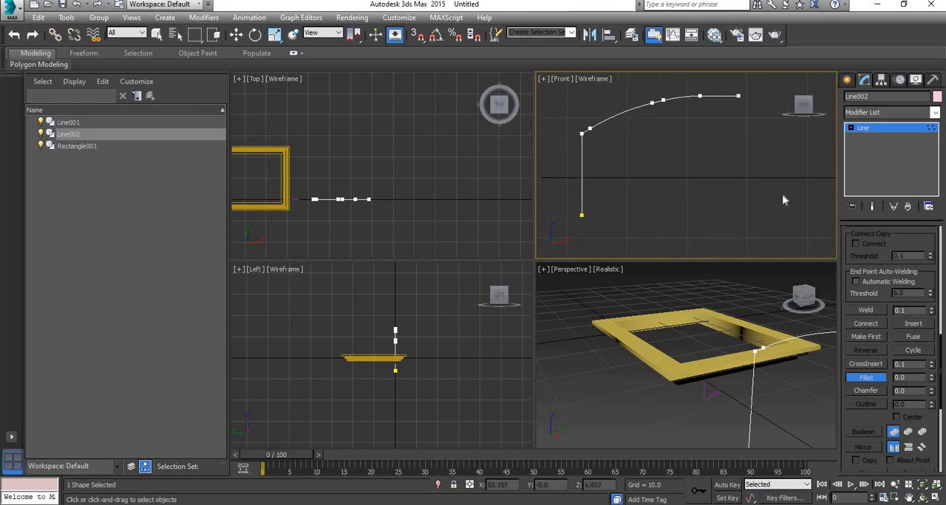
pyautogui.scroll(10, 872, 266)
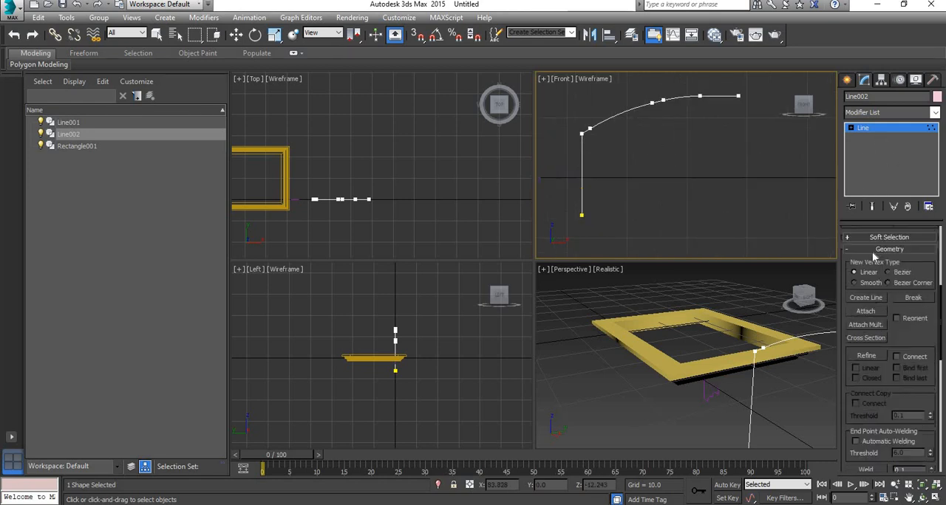
pyautogui.click(875, 277)
pyautogui.press('w')
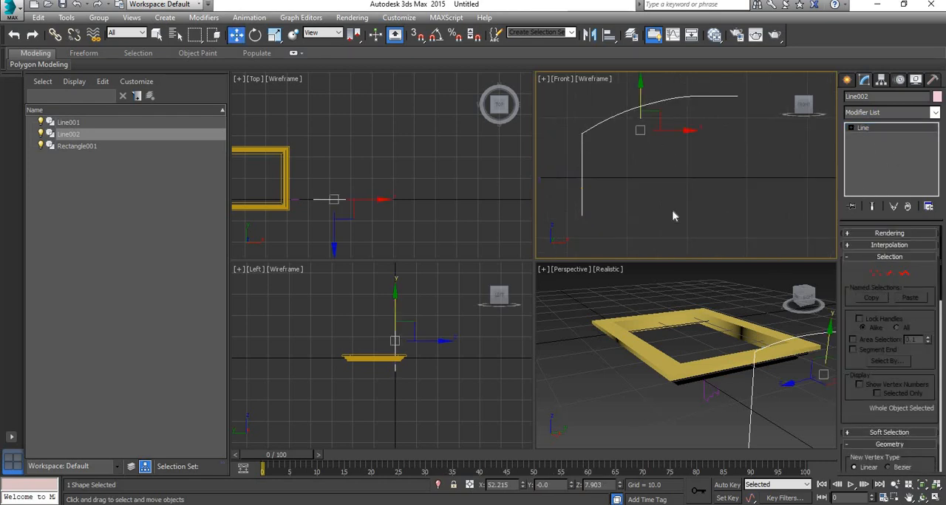
# Step: Apply a Sweep modifier to the half-arch line
pyautogui.scroll(-6, 673, 204)
pyautogui.moveTo(755, 344); pyautogui.dragTo(693, 349, button='middle')
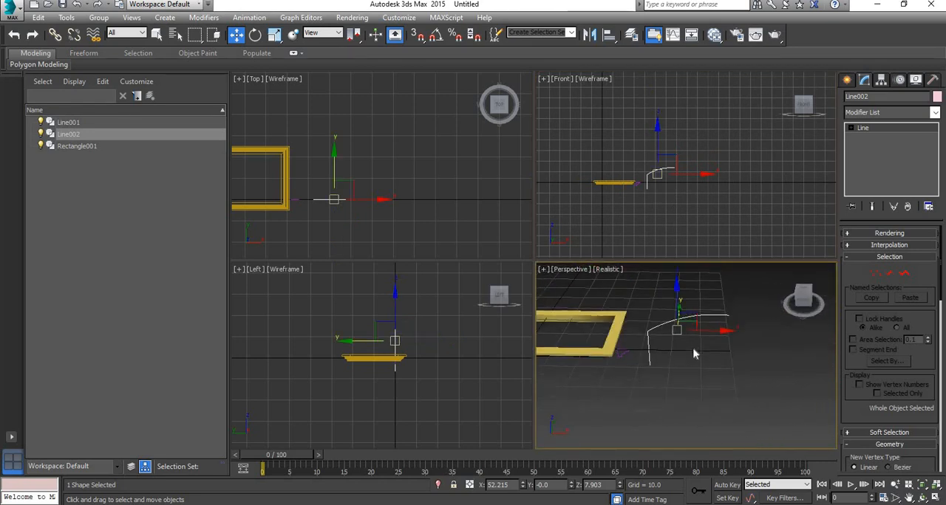
pyautogui.hotkey('alt', 'w')
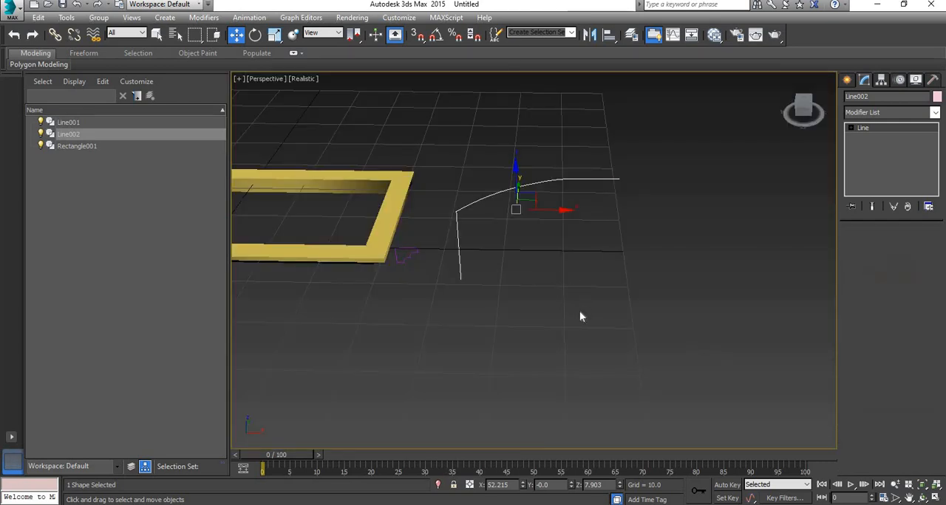
pyautogui.click(579, 311)
pyautogui.click(602, 178)
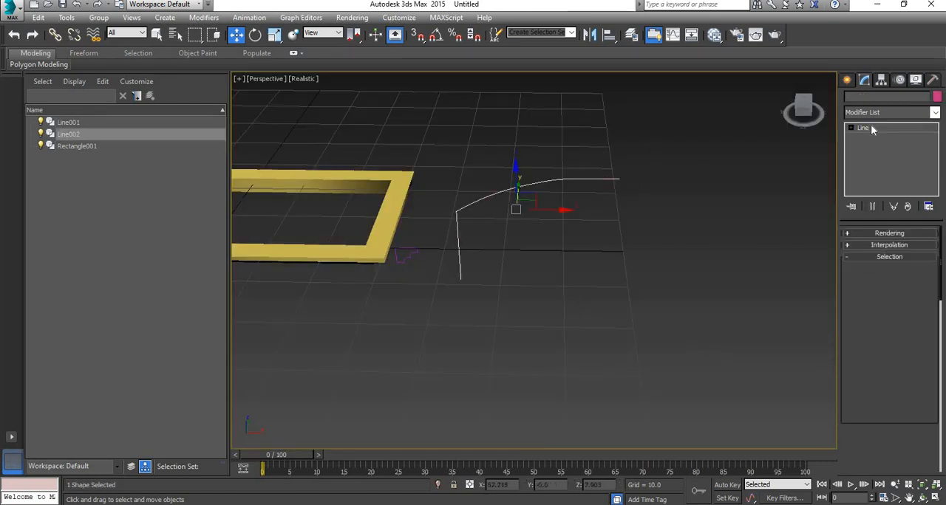
pyautogui.click(897, 115)
pyautogui.write('sw')
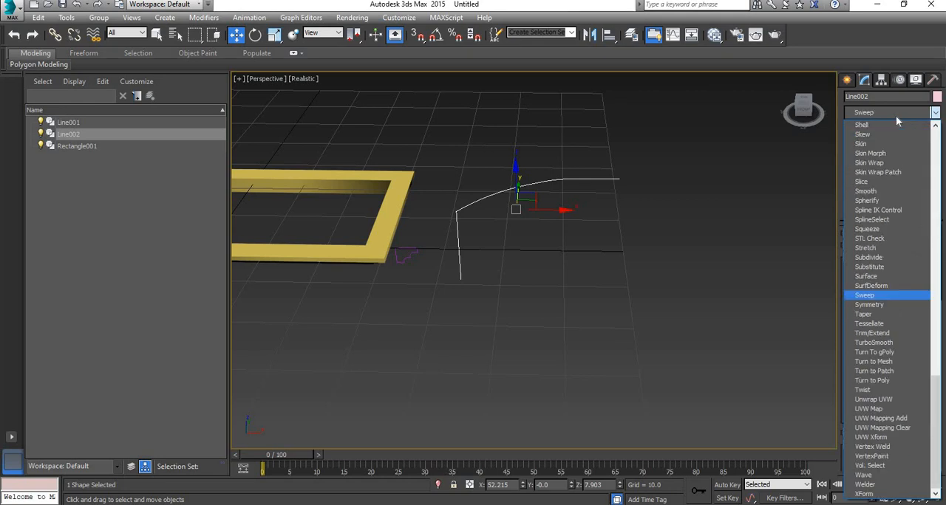
pyautogui.click(877, 296)
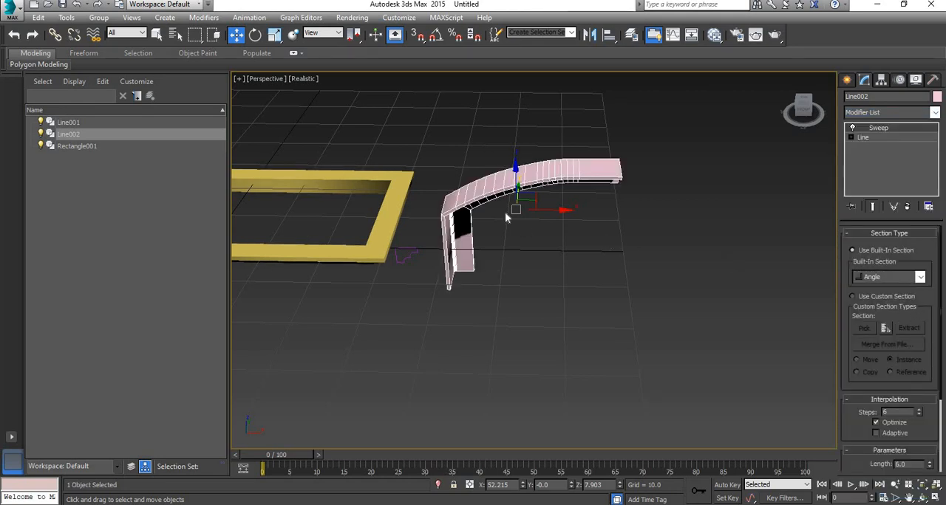
# Step: Try the Cylinder, Tee and Egg built-in sections on the half-arch sweep, returning to Tee
pyautogui.keyDown('alt'); pyautogui.moveTo(509, 208); pyautogui.dragTo(484, 190, button='middle'); pyautogui.keyUp('alt')
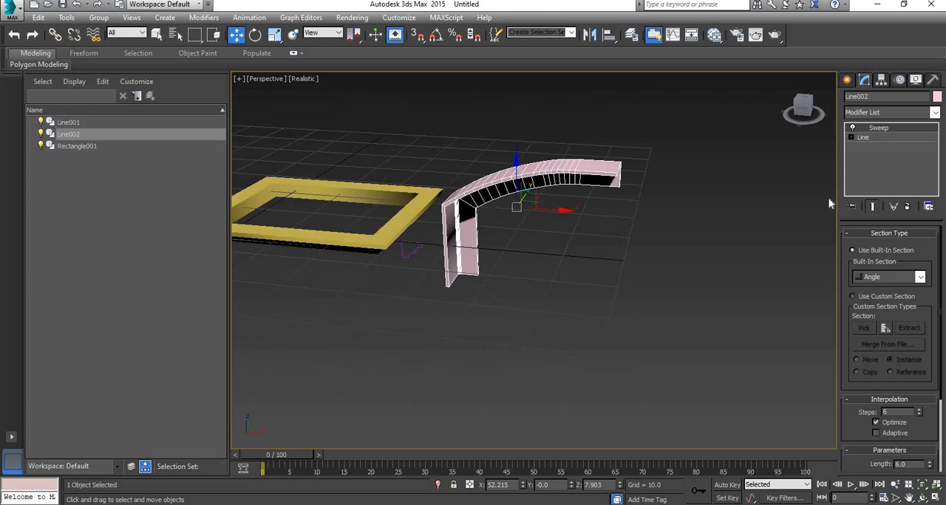
pyautogui.click(921, 277)
pyautogui.click(922, 315)
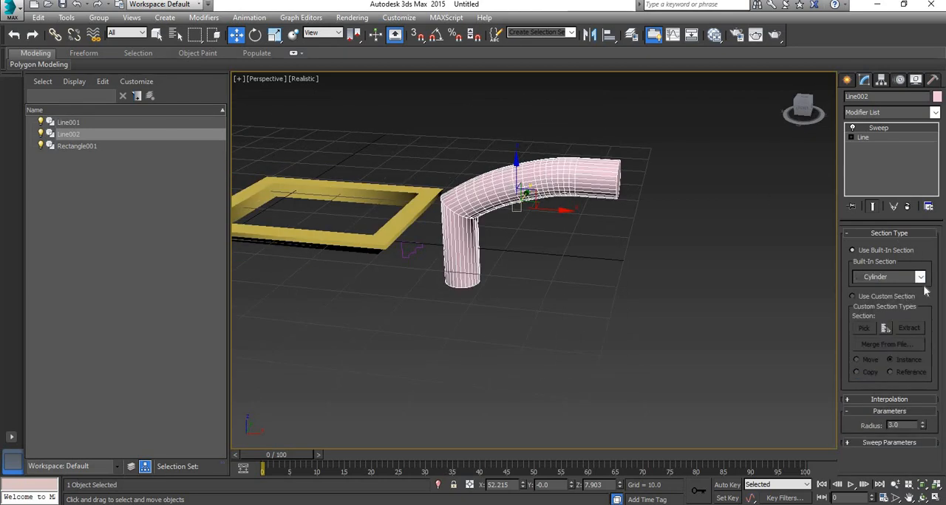
pyautogui.click(920, 277)
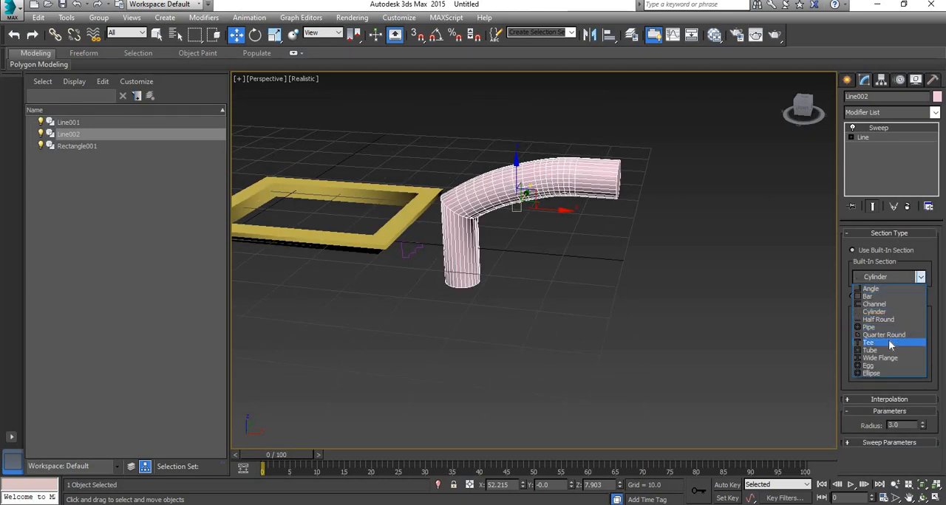
pyautogui.click(894, 333)
pyautogui.click(920, 279)
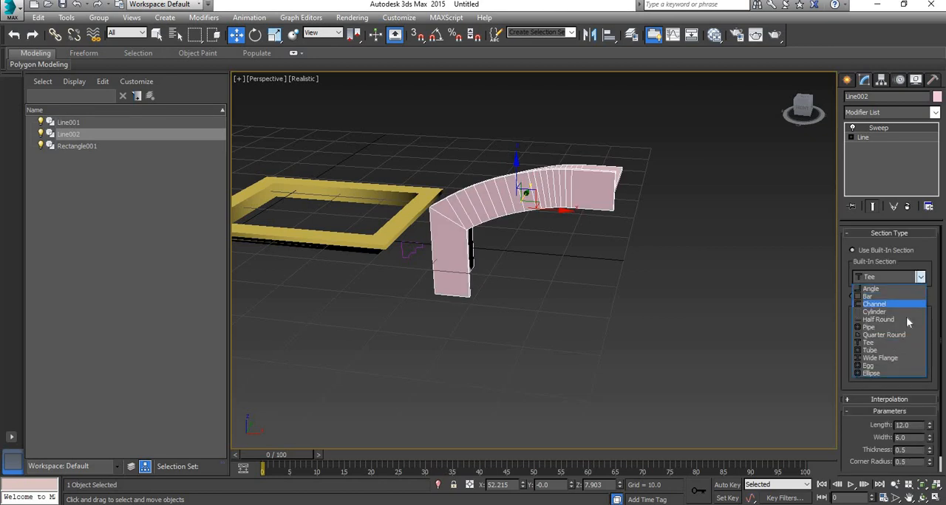
pyautogui.click(879, 368)
pyautogui.click(920, 278)
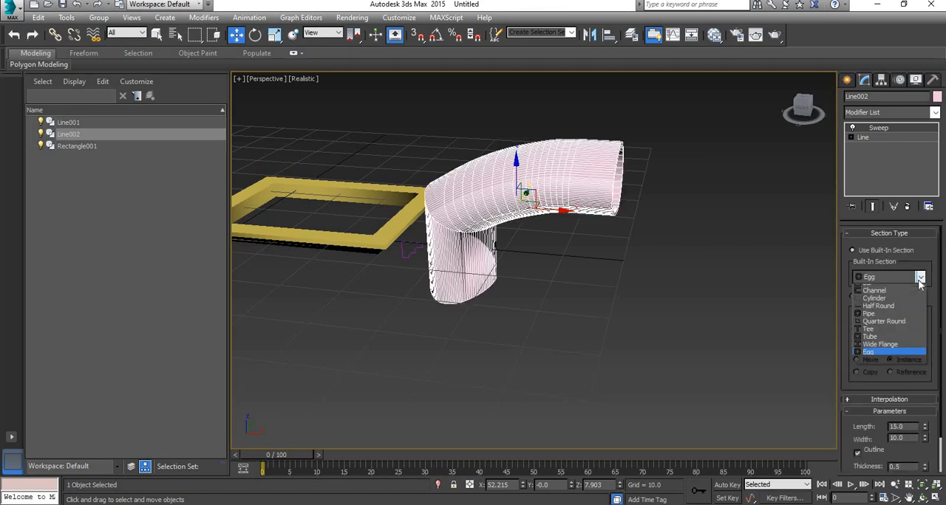
pyautogui.click(876, 330)
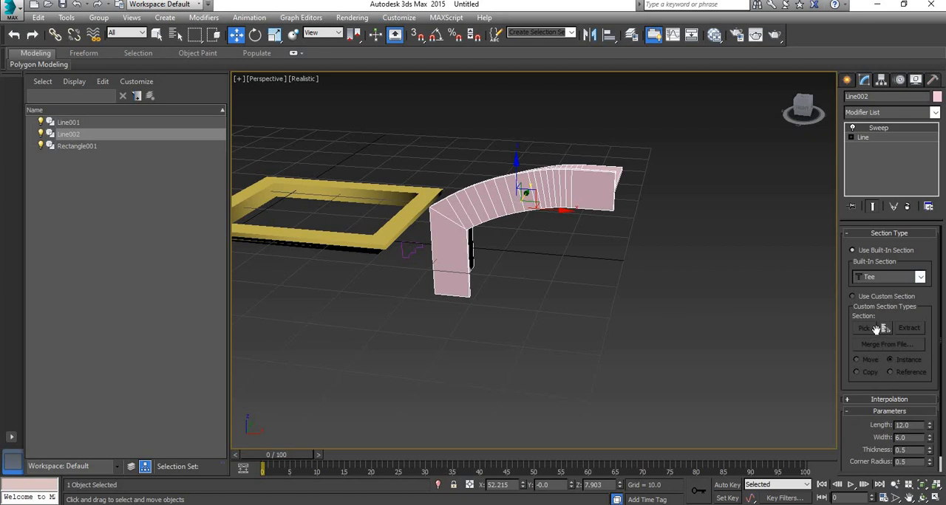
# Step: Switch the half-arch sweep to a custom section, pick the stepped profile Line001 as its shape, and deselect the result
pyautogui.click(854, 297)
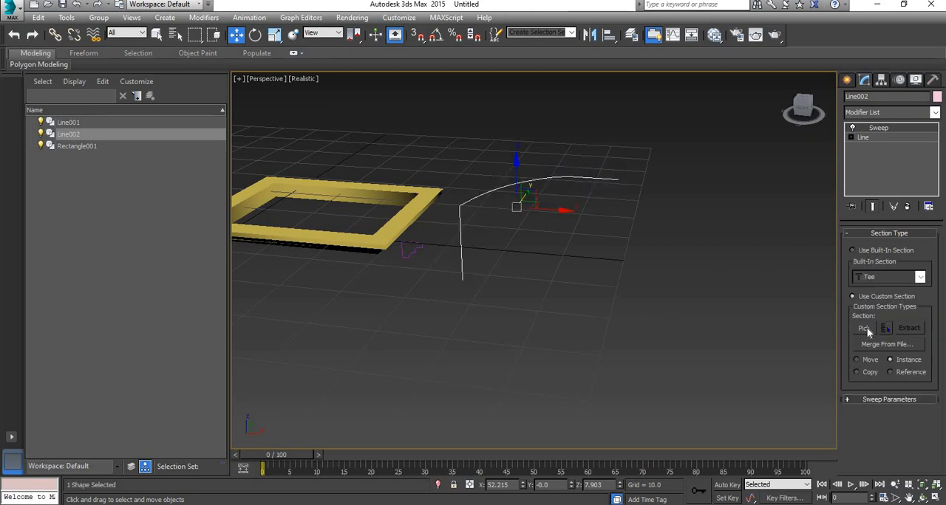
pyautogui.click(864, 329)
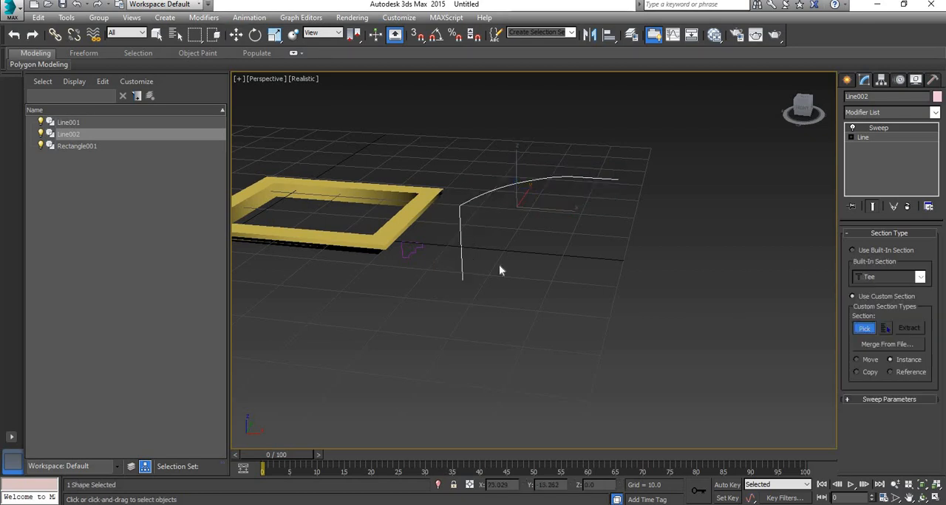
pyautogui.click(407, 241)
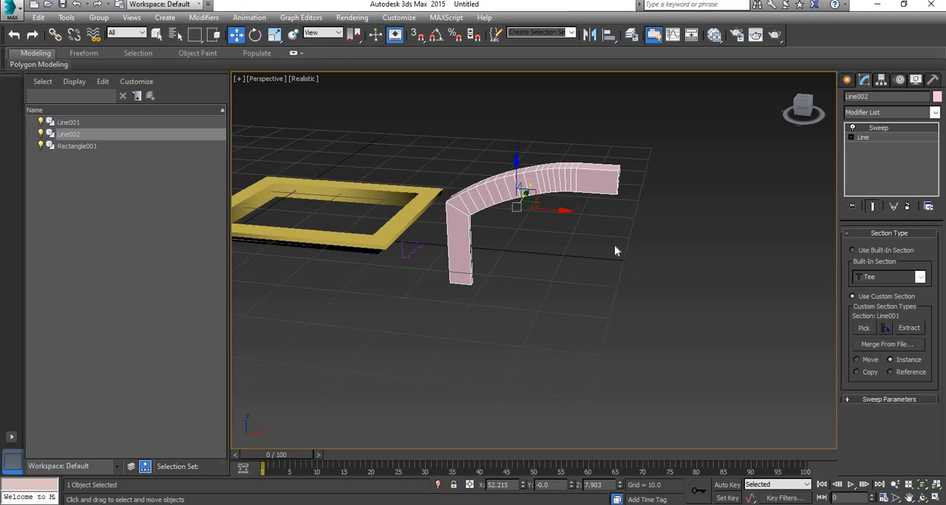
pyautogui.keyDown('alt'); pyautogui.moveTo(613, 251); pyautogui.dragTo(480, 273, button='middle'); pyautogui.keyUp('alt')
pyautogui.click(557, 304)
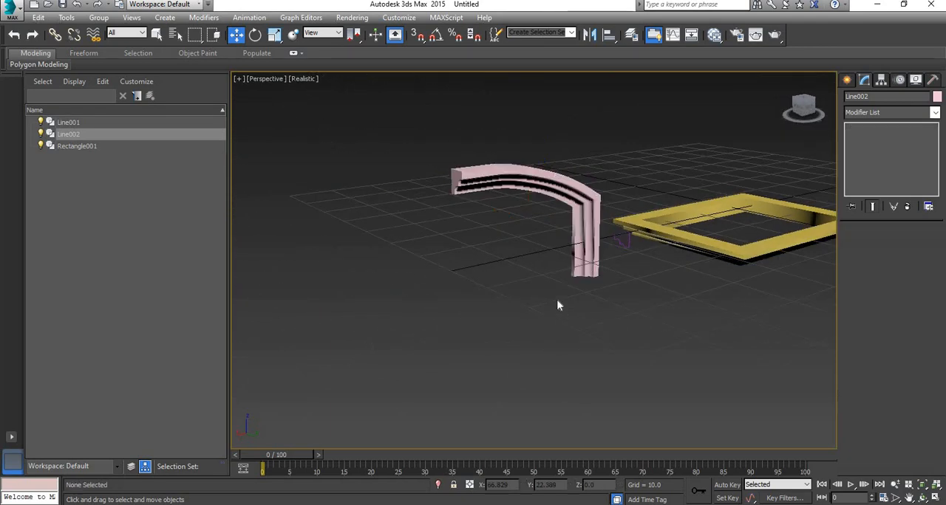
pyautogui.scroll(6, 562, 261)
pyautogui.scroll(-5, 587, 280)
pyautogui.keyDown('alt'); pyautogui.moveTo(590, 274); pyautogui.dragTo(653, 167, button='middle'); pyautogui.keyUp('alt')
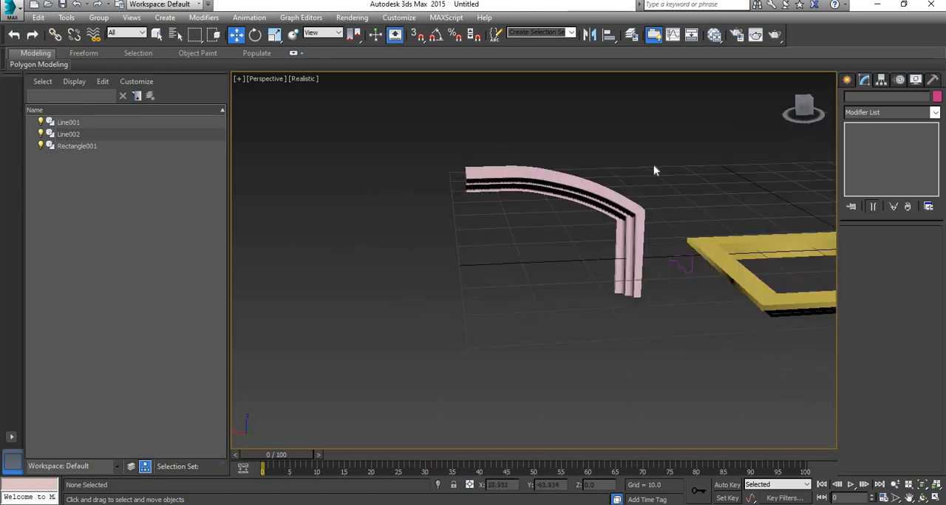
# Step: Mirror the half-arch moulding across the X axis as a copy
pyautogui.click(614, 255)
pyautogui.click(589, 37)
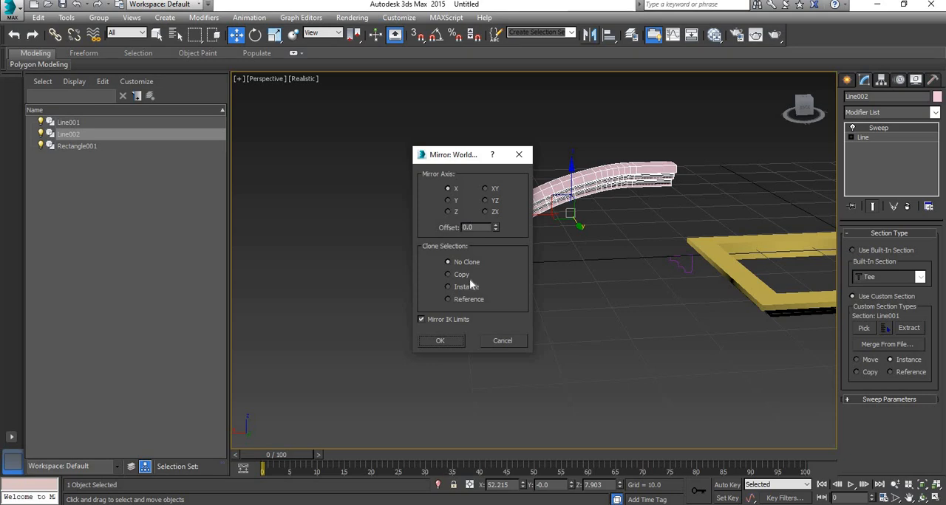
pyautogui.click(460, 276)
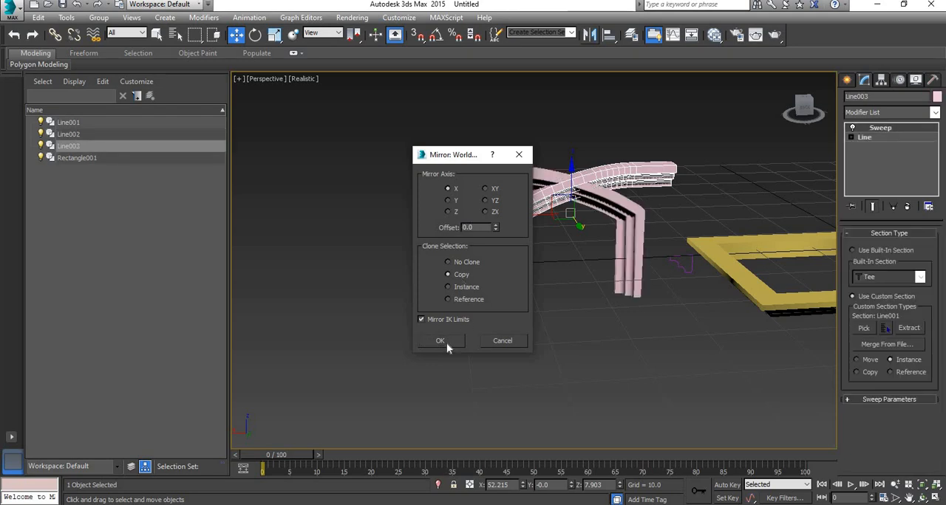
pyautogui.click(440, 341)
# Step: Move the mirrored copy along X to about 84.5 so both halves meet as a full arch, and deselect it
pyautogui.moveTo(584, 215); pyautogui.dragTo(338, 210)
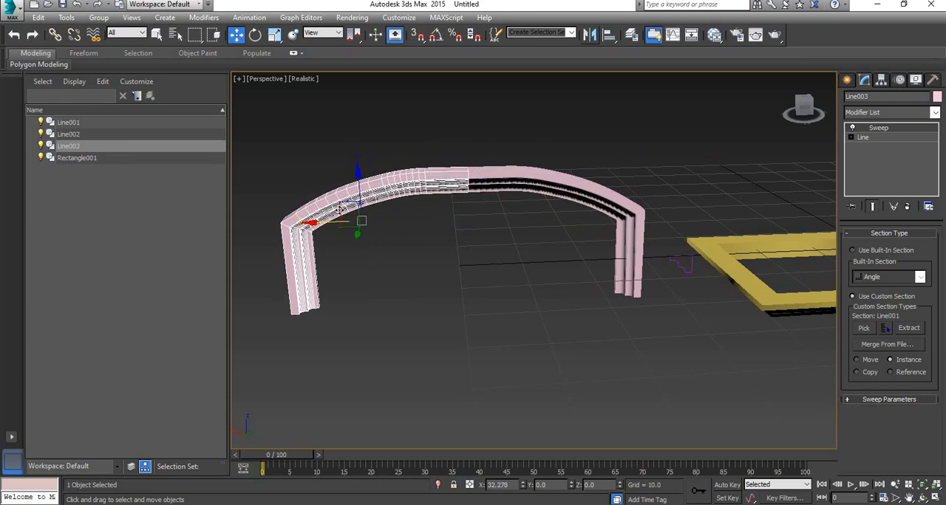
pyautogui.click(497, 278)
pyautogui.keyDown('alt'); pyautogui.moveTo(501, 280); pyautogui.dragTo(622, 238, button='middle'); pyautogui.keyUp('alt')
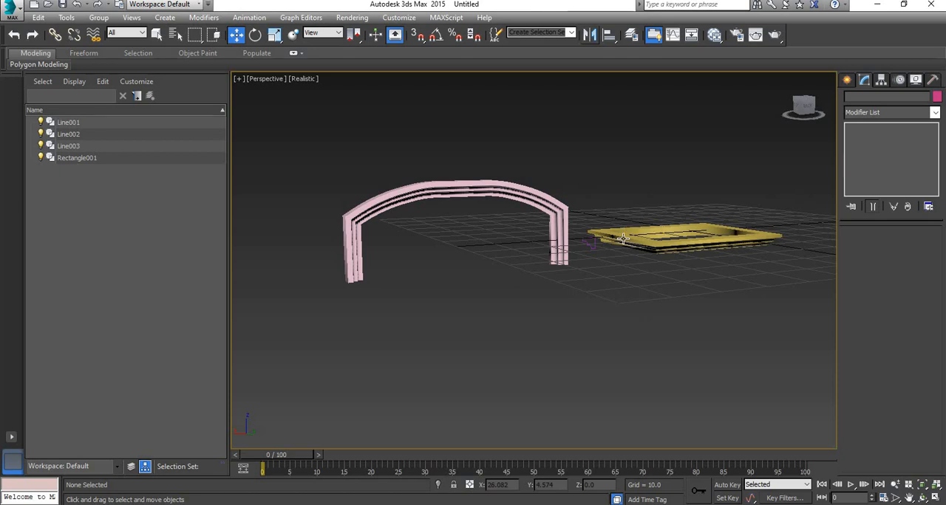